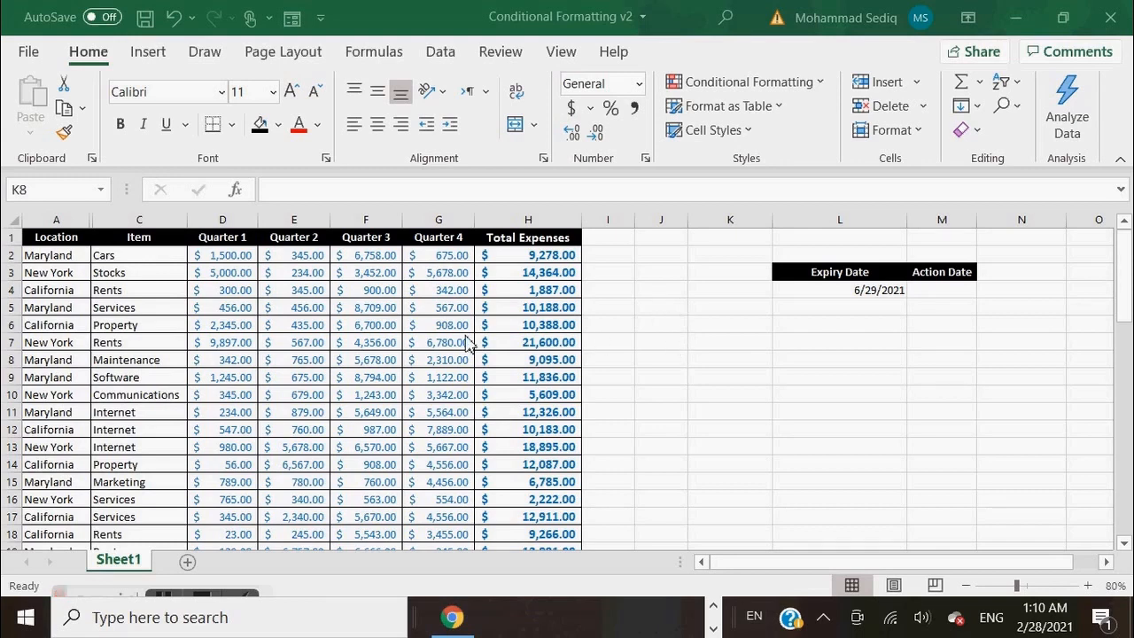
Look through the rows of the expense table and its Total Expenses column.
scroll(501, 359, down, 2)
scroll(501, 359, down, 13)
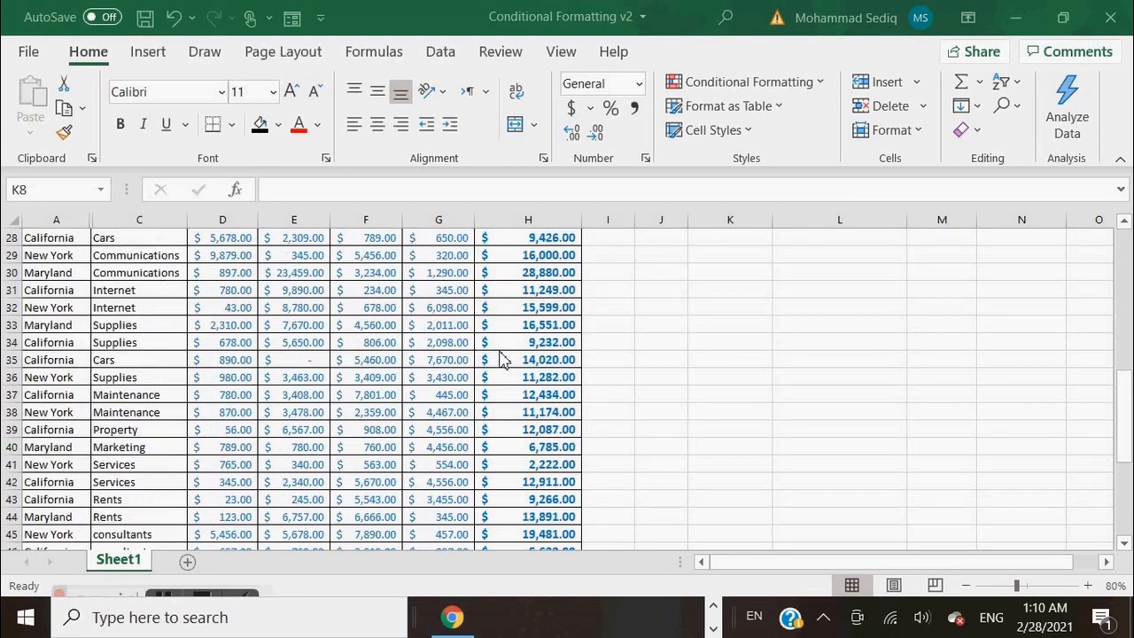
scroll(500, 359, up, 5)
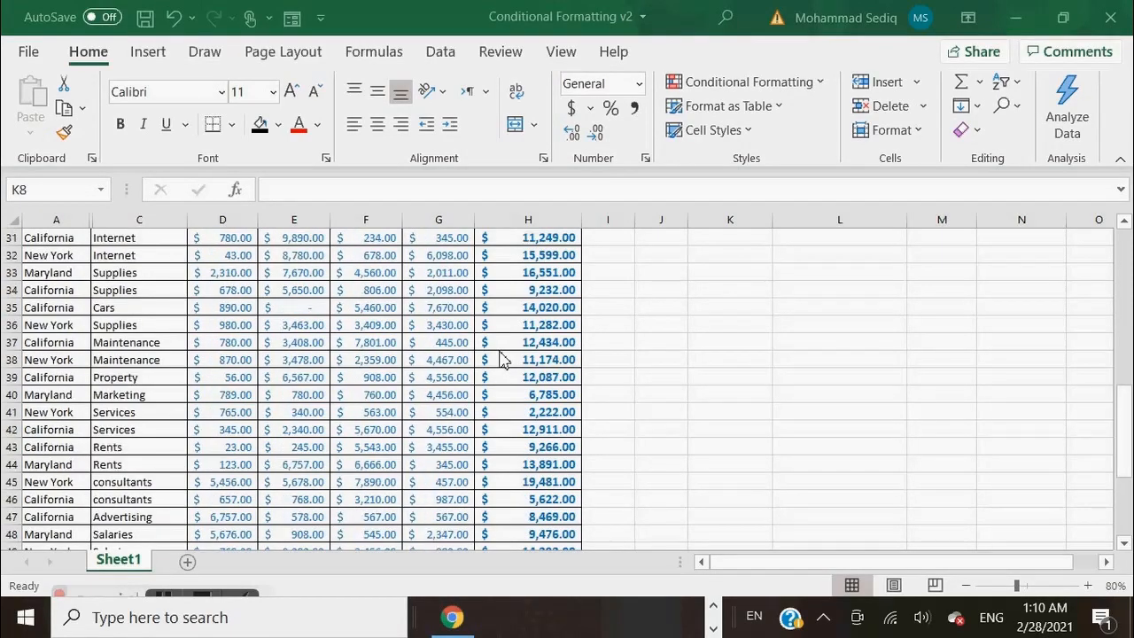
scroll(500, 358, up, 10)
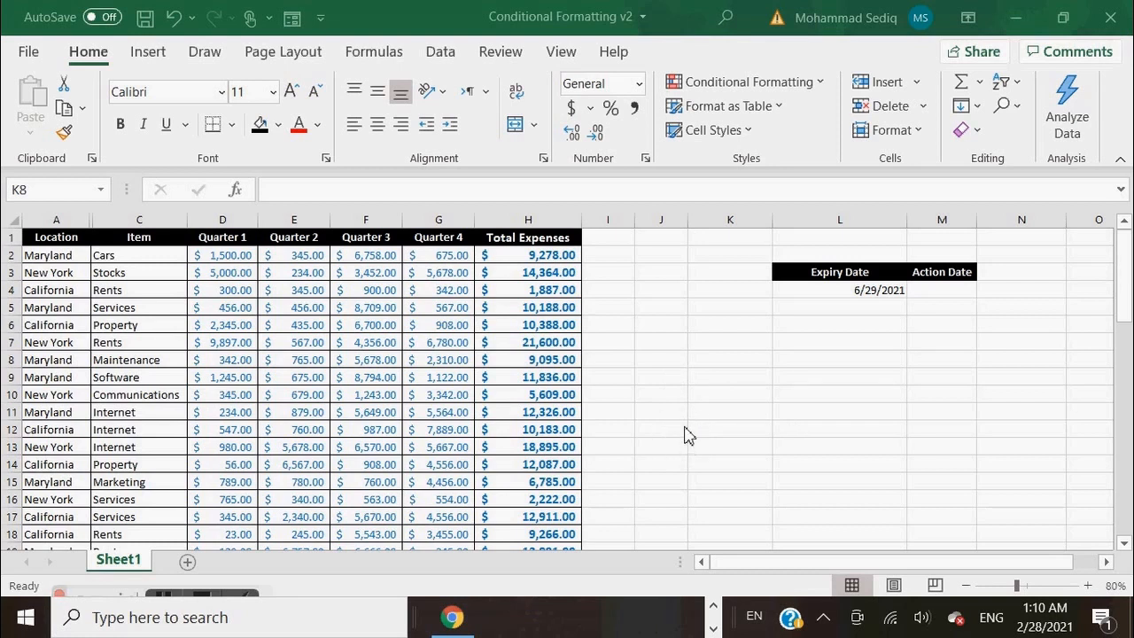
click(539, 221)
click(538, 221)
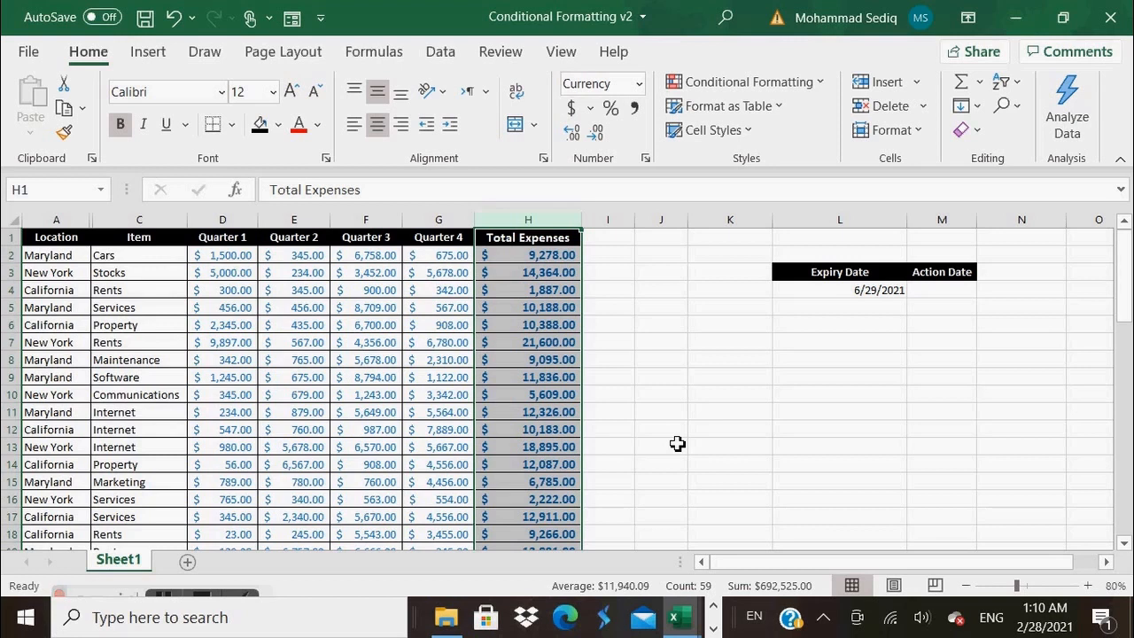
click(668, 388)
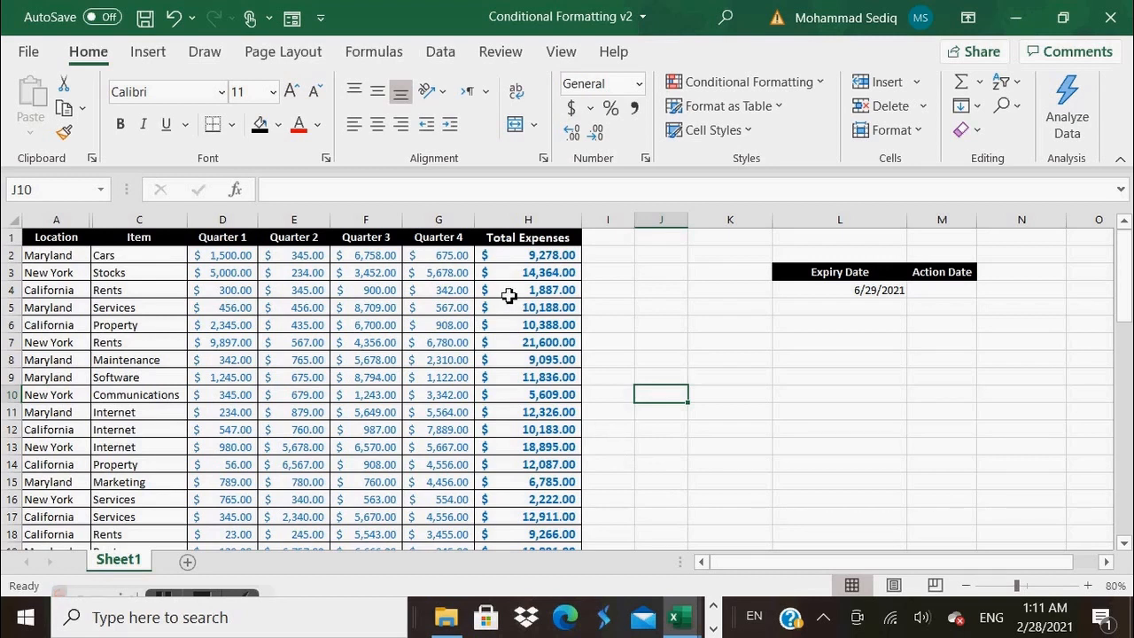
Highlight the Total Expenses values in H2:H59 that are greater than 15000 using Light Red Fill with Dark Red Text.
click(530, 254)
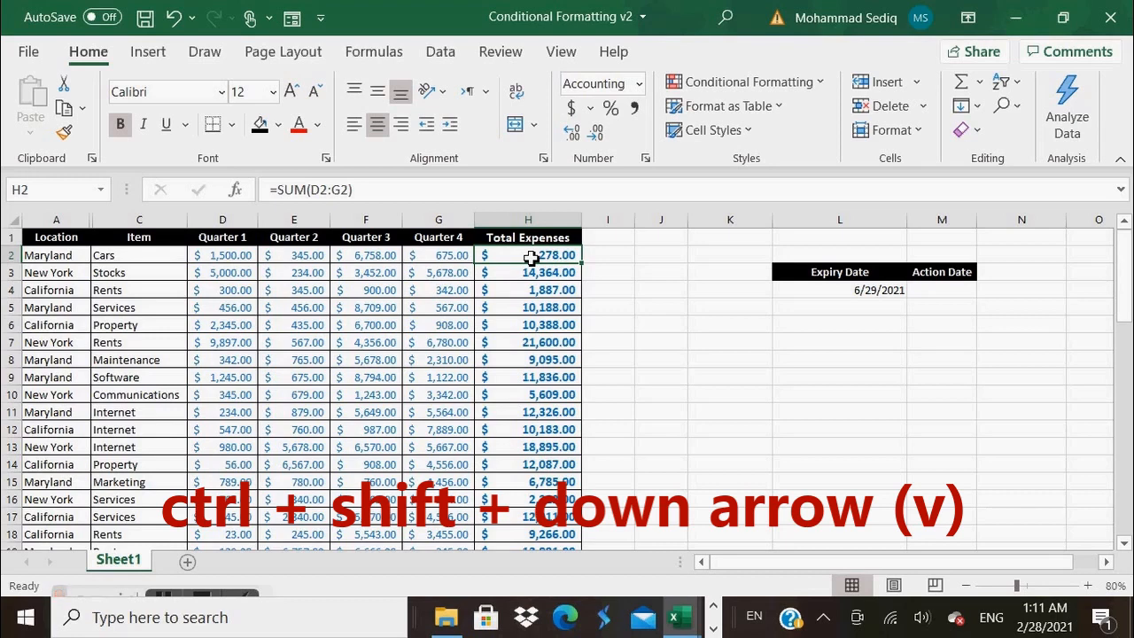
key(ctrl+shift+Down)
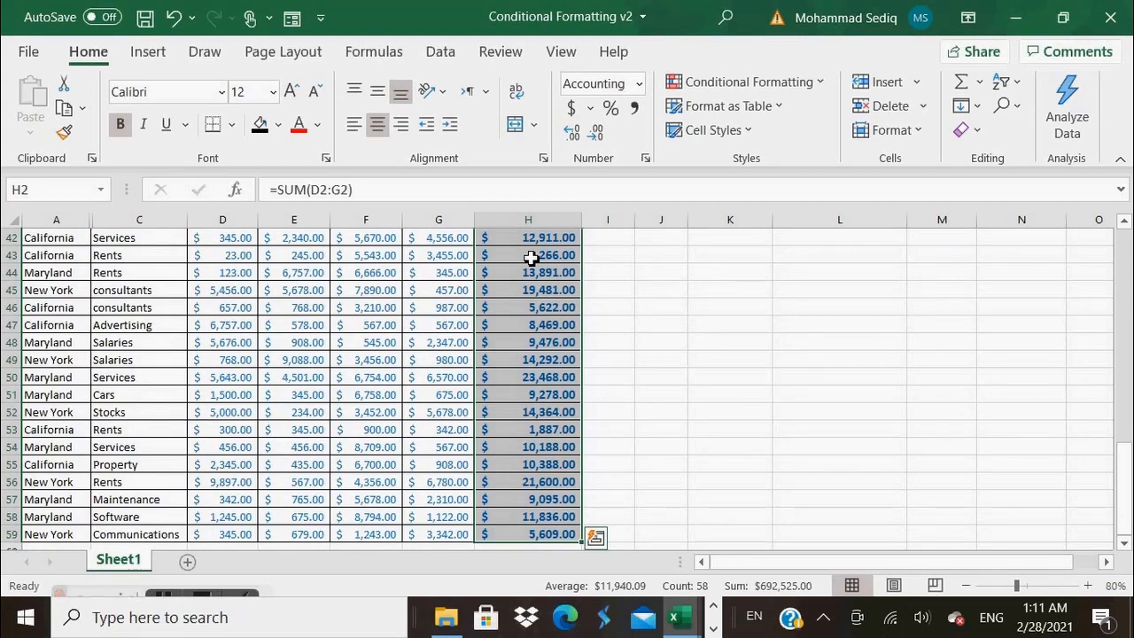
scroll(530, 257, up, 9)
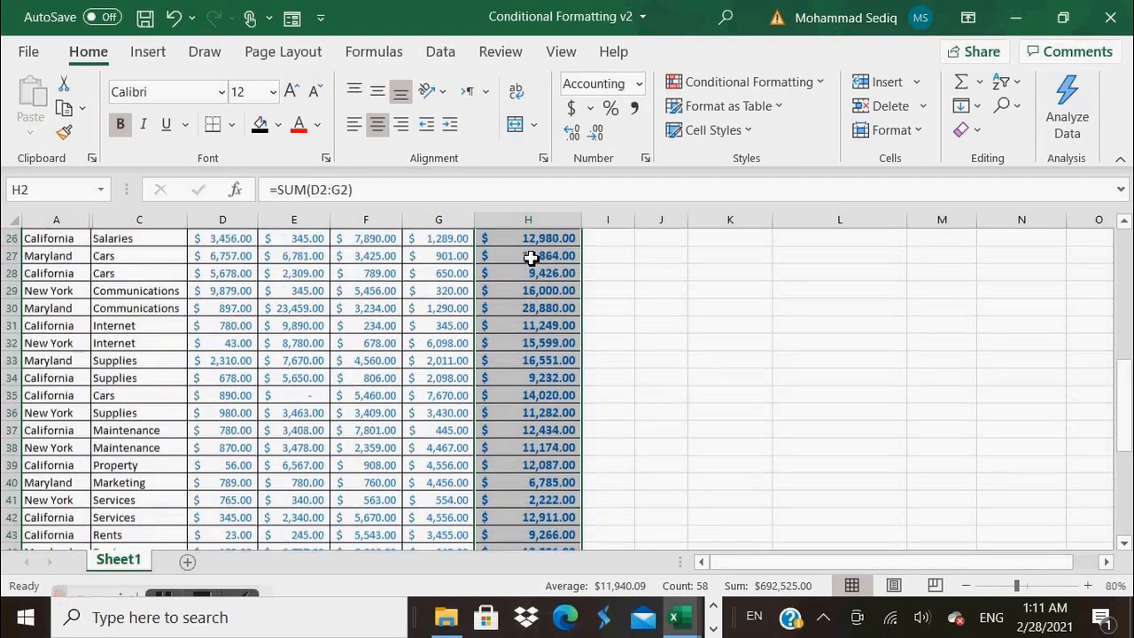
scroll(530, 257, up, 5)
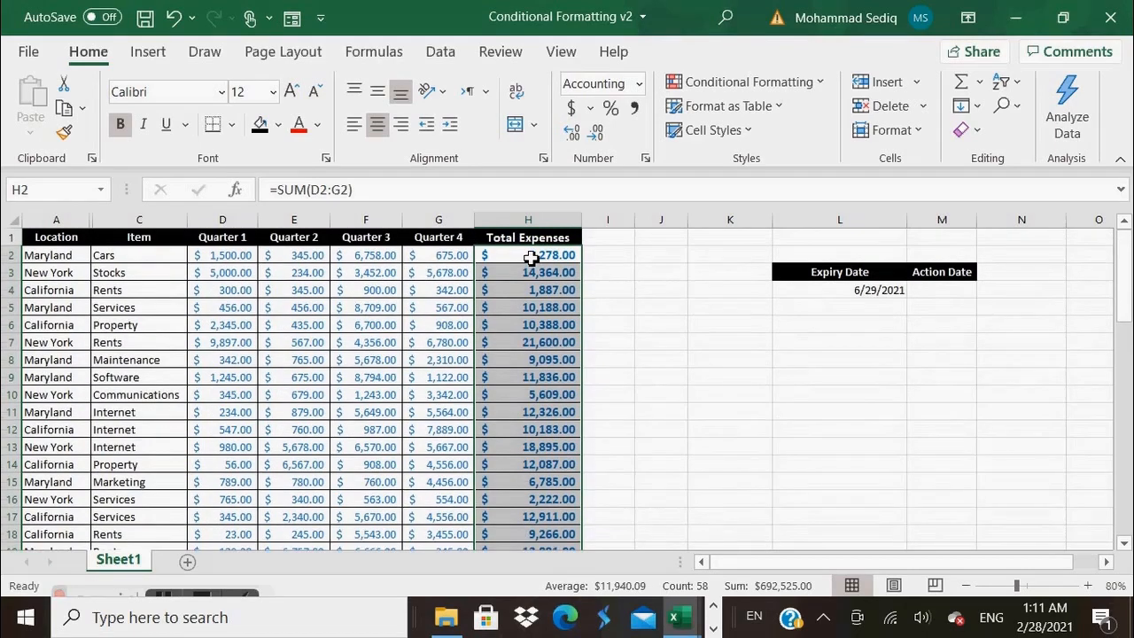
scroll(529, 257, down, 3)
scroll(530, 257, up, 3)
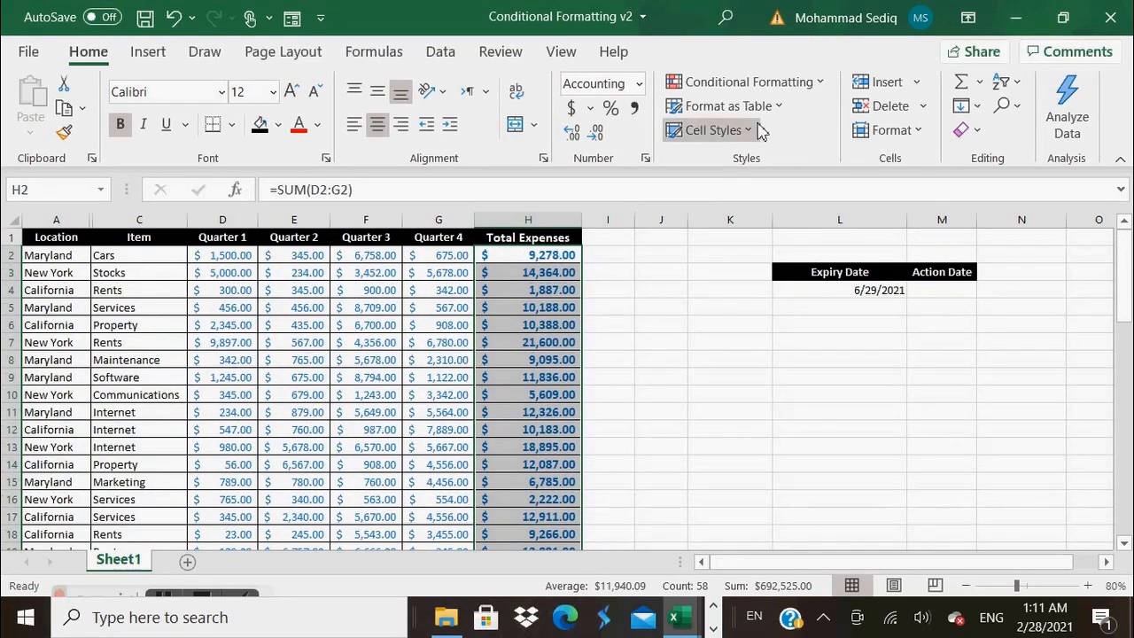
click(817, 89)
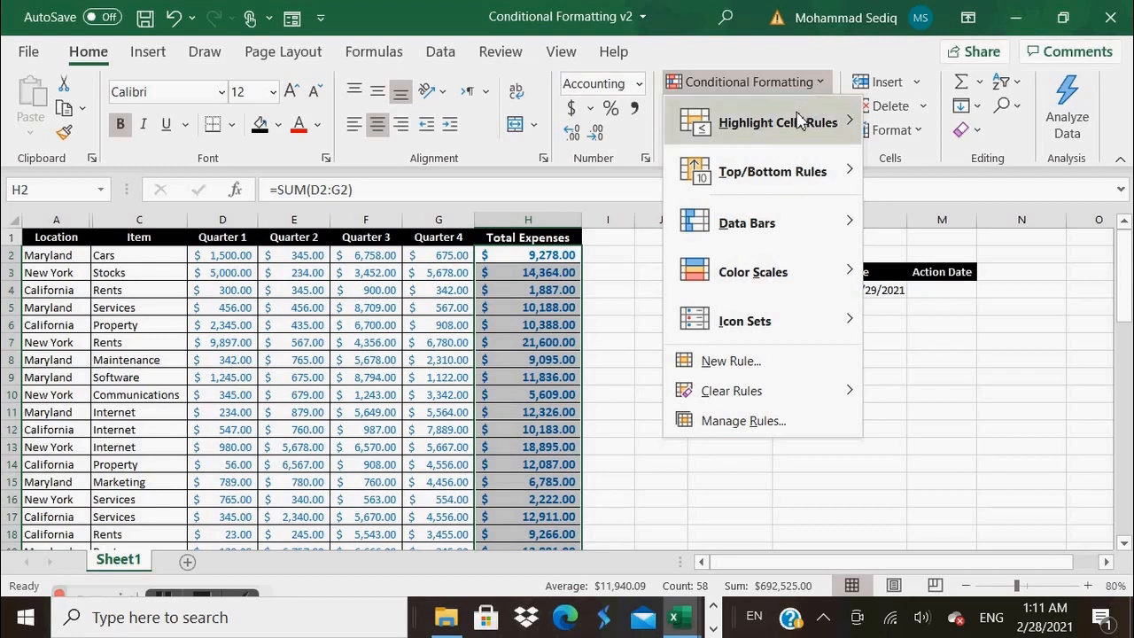
mouse_move(796, 131)
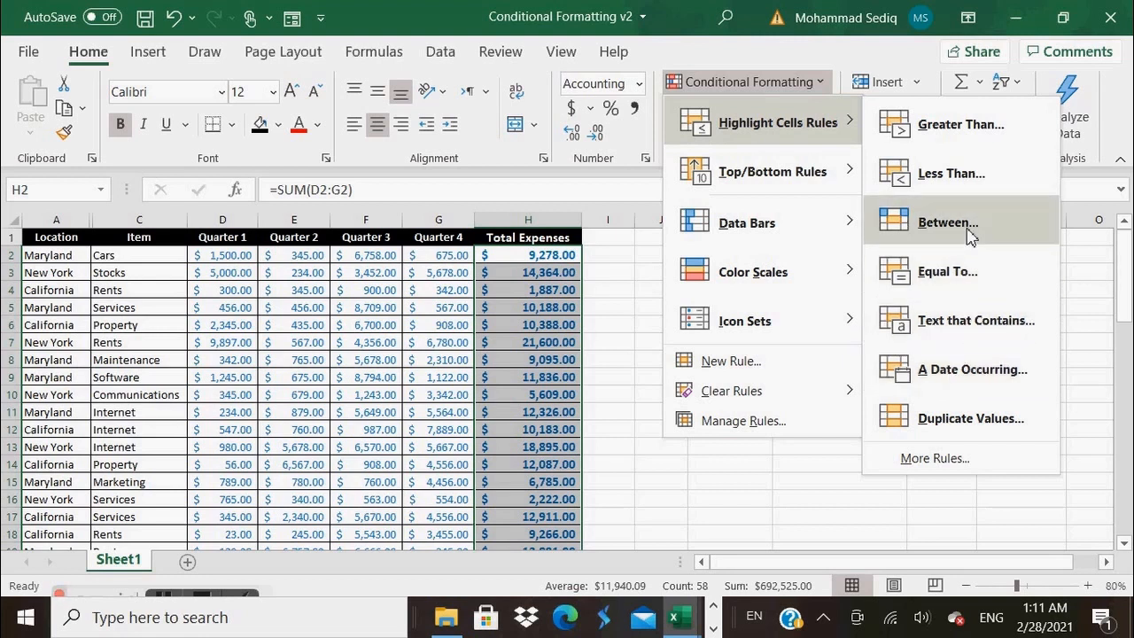
click(973, 133)
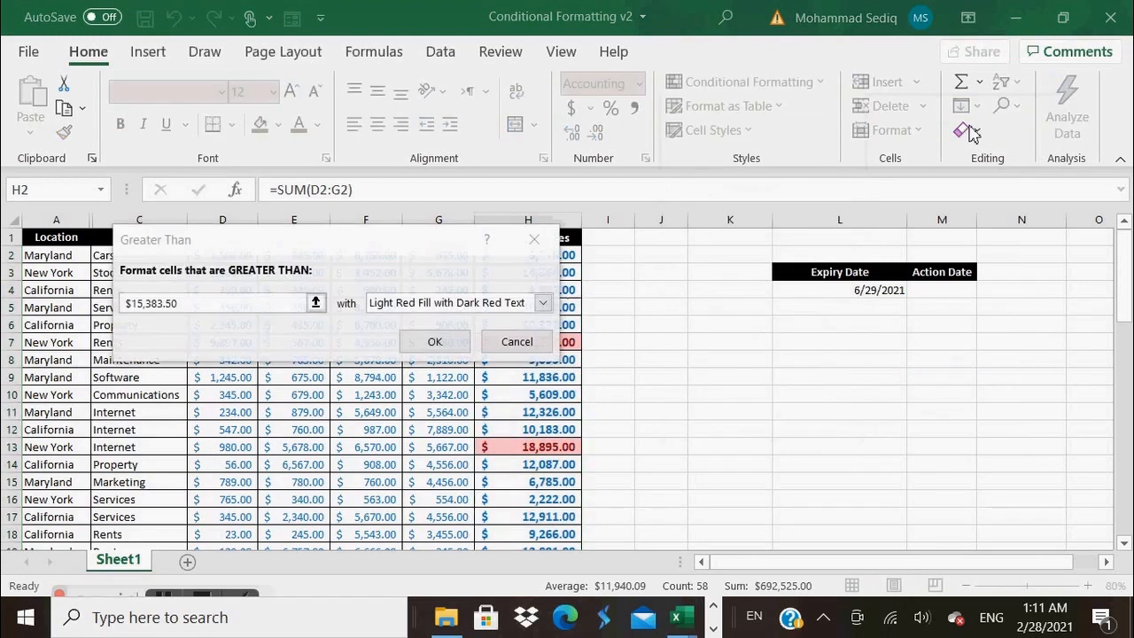
click(205, 303)
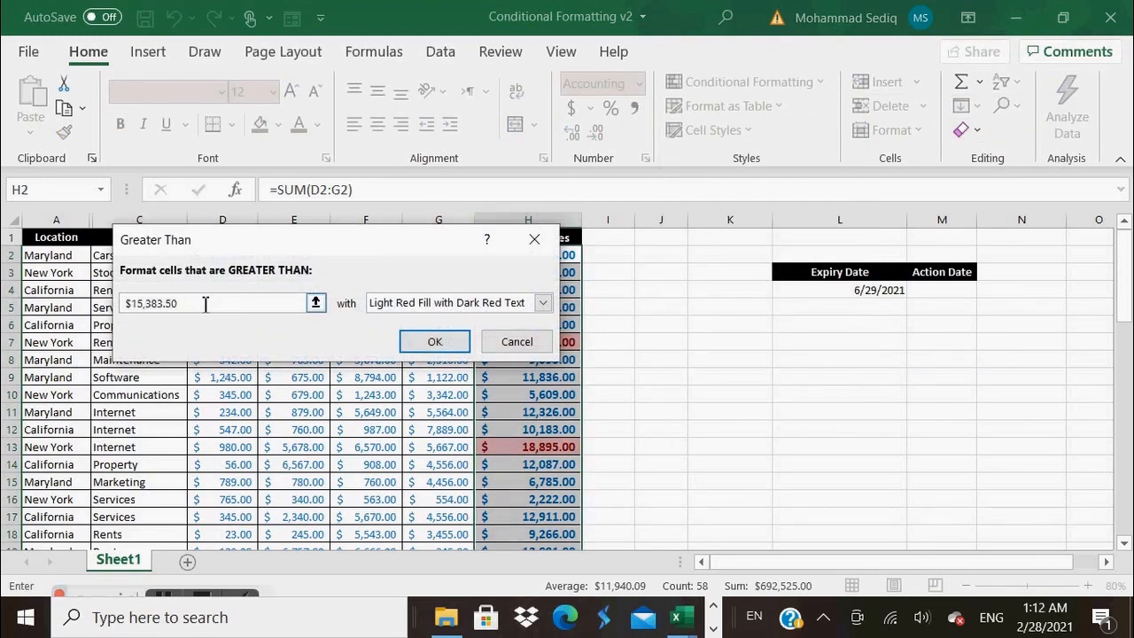
key(BackSpace)
key(BackSpace)
key(BackSpace)
key(BackSpace)
key(BackSpace)
key(BackSpace)
key(BackSpace)
key(BackSpace)
key(BackSpace)
key(BackSpace)
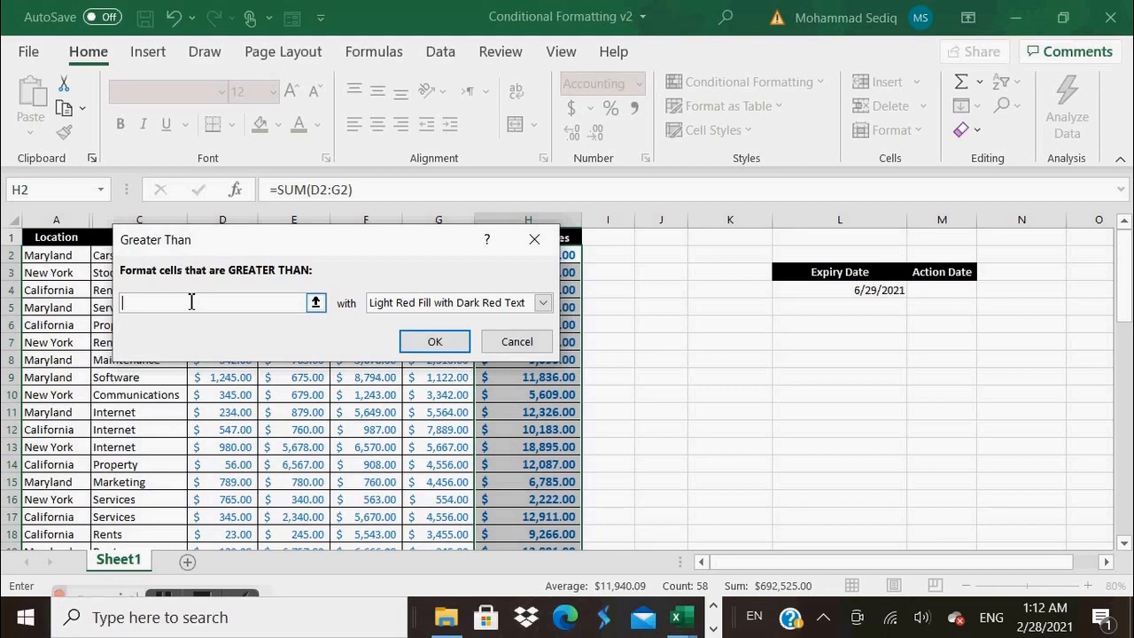
text(1)
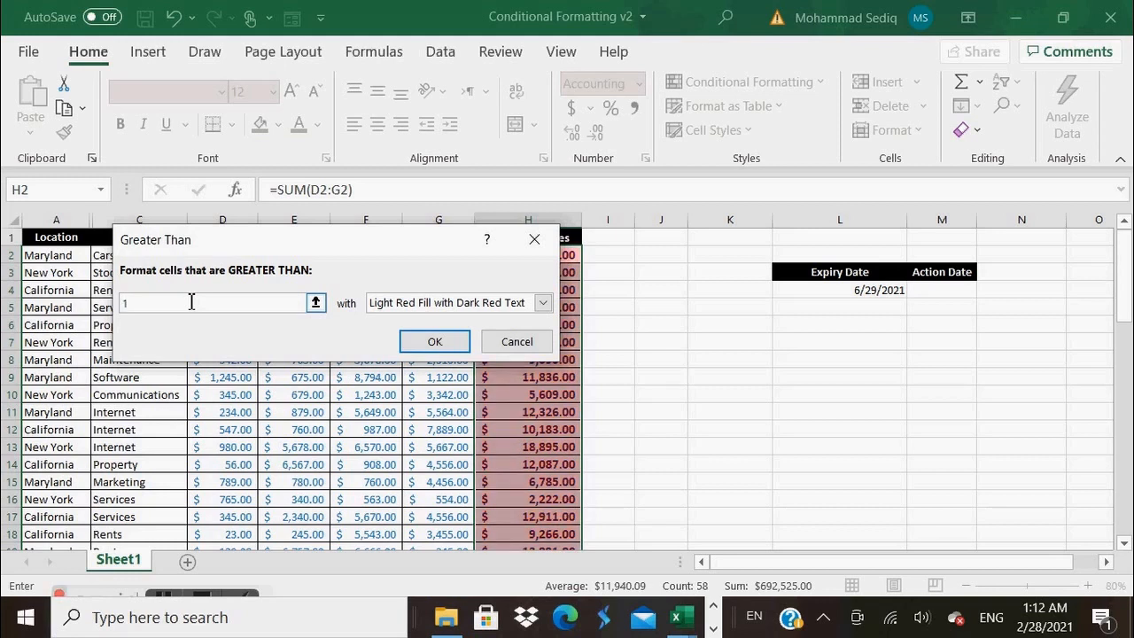
text(5000)
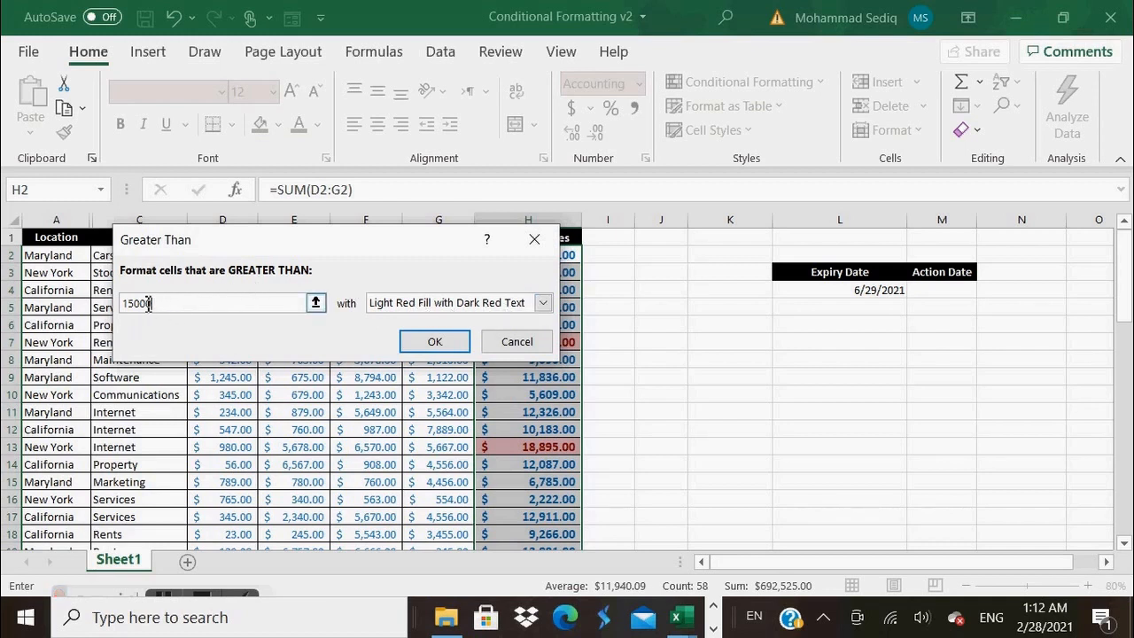
drag(164, 304, 122, 302)
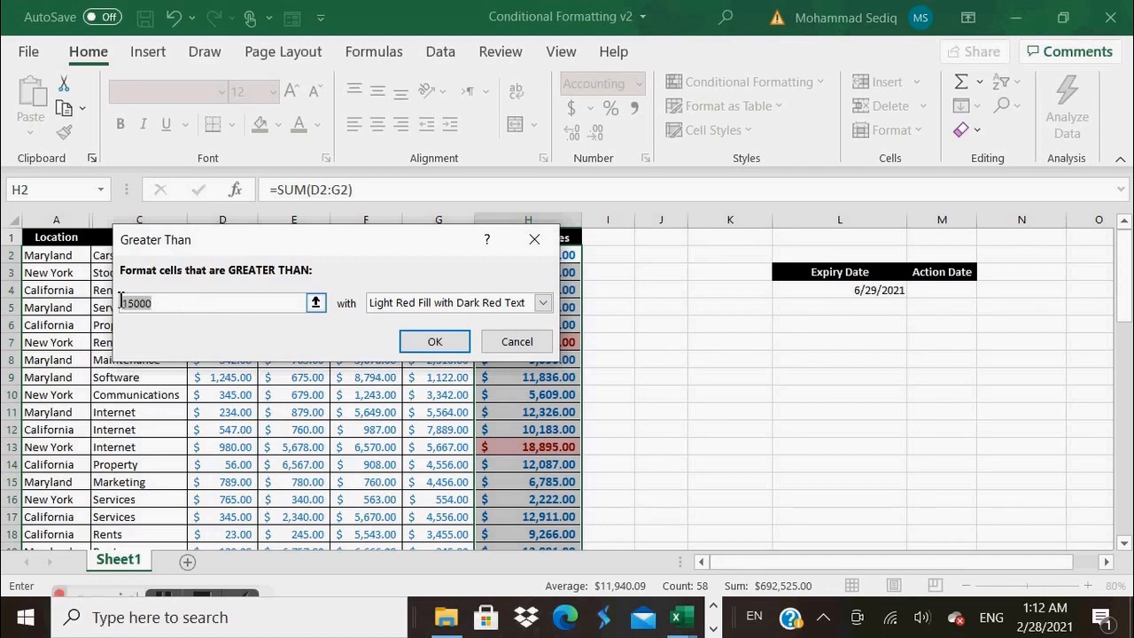
click(432, 344)
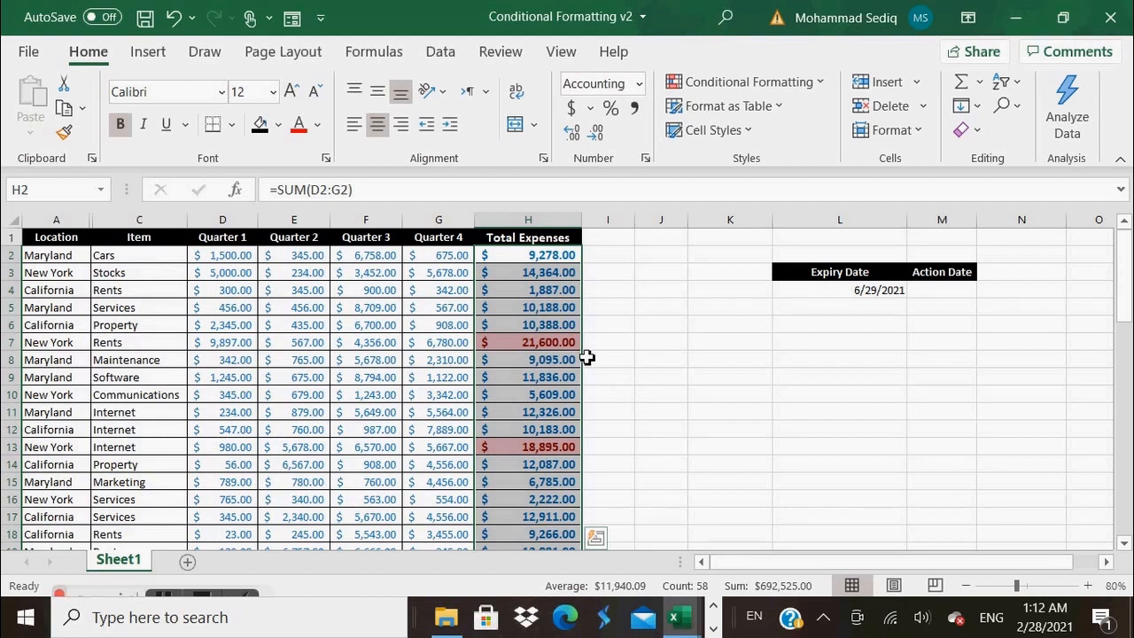
Examine the highlighted cells throughout the Total Expenses column.
click(612, 344)
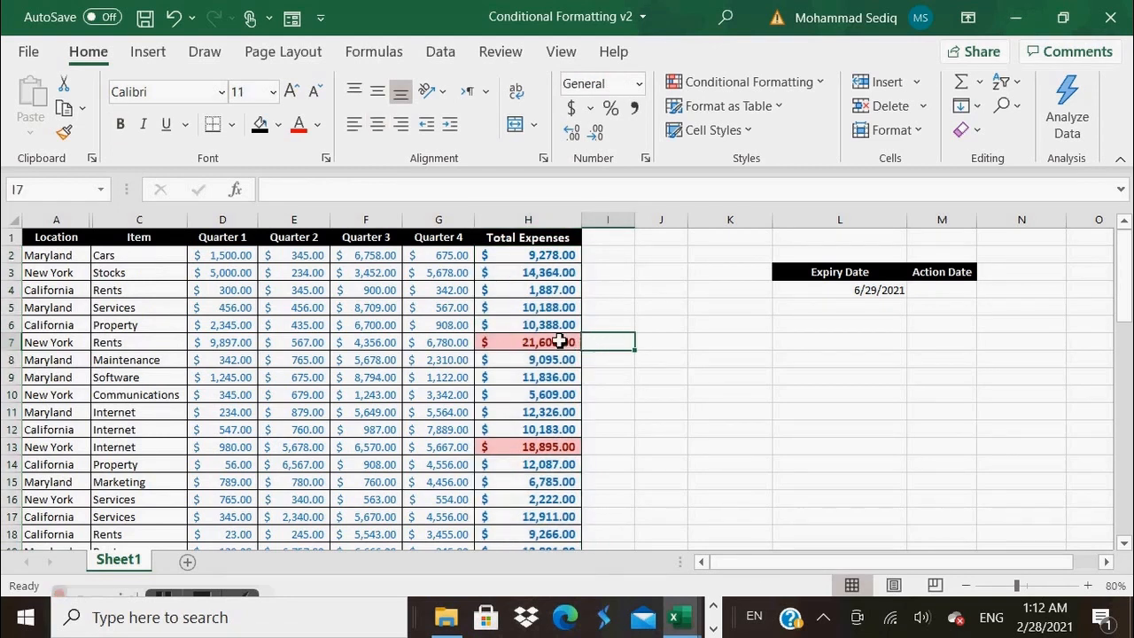
click(592, 449)
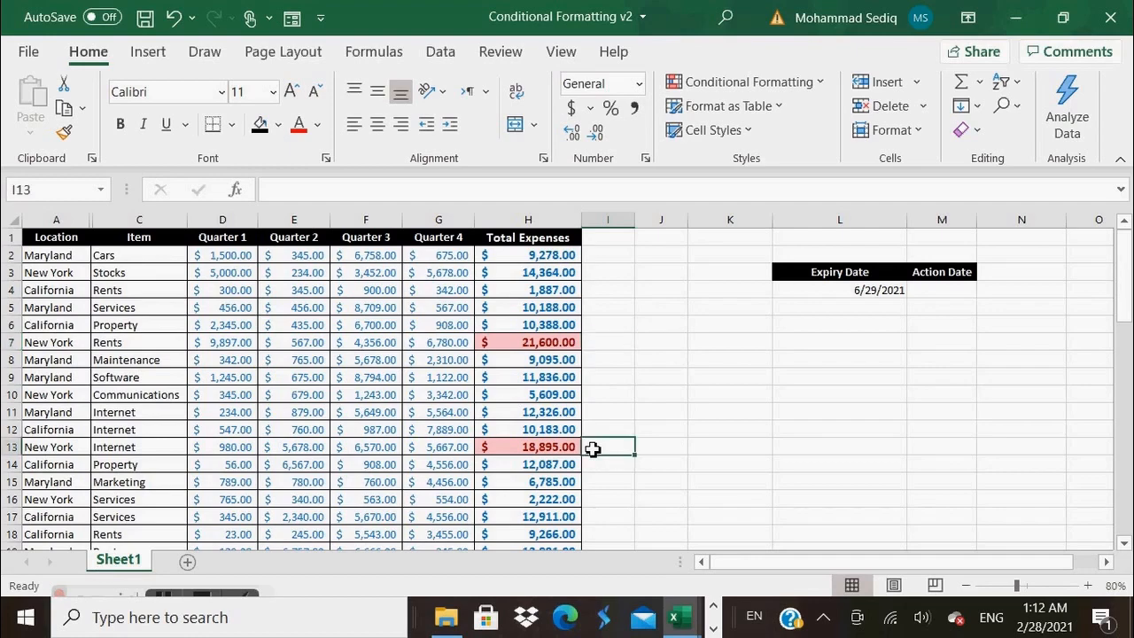
scroll(593, 449, down, 4)
scroll(592, 449, down, 1)
scroll(593, 449, down, 8)
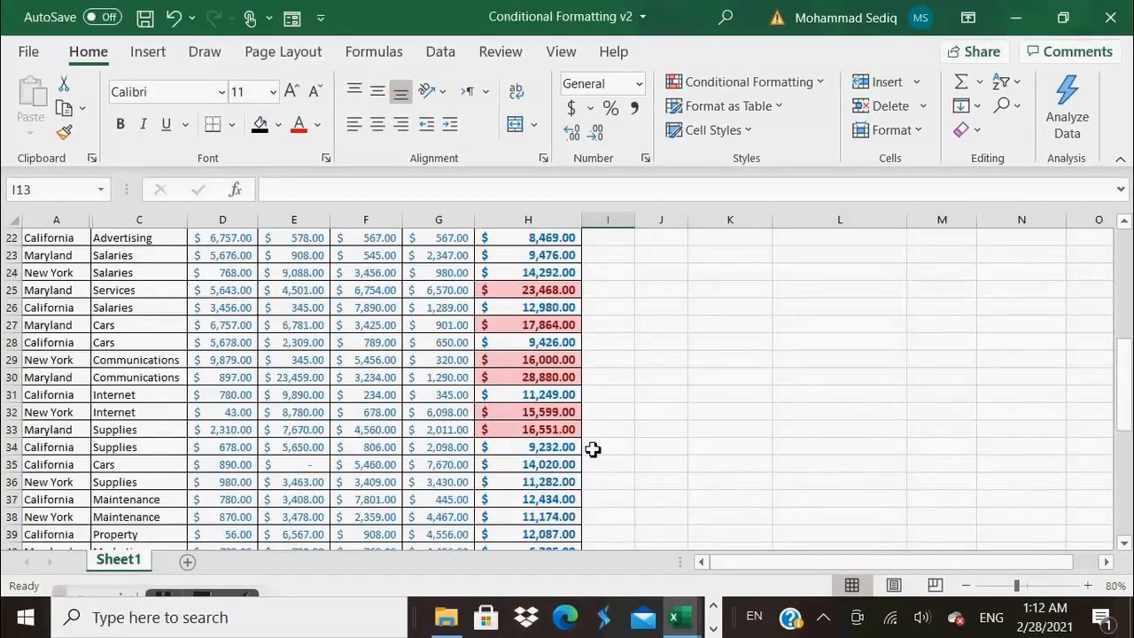
scroll(592, 449, down, 1)
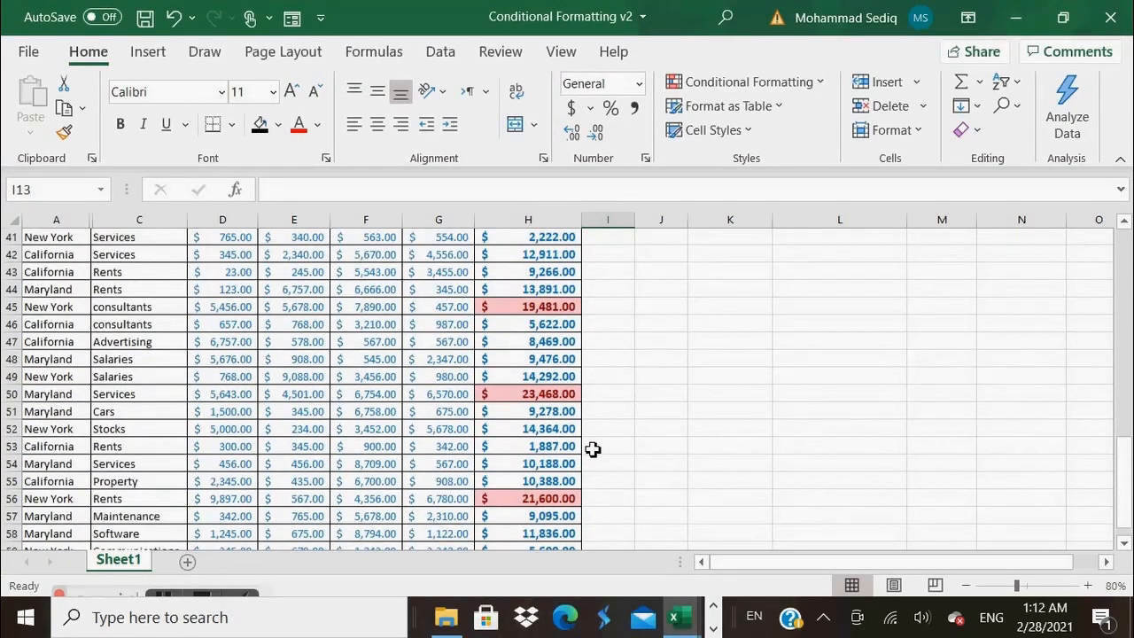
scroll(593, 449, up, 1)
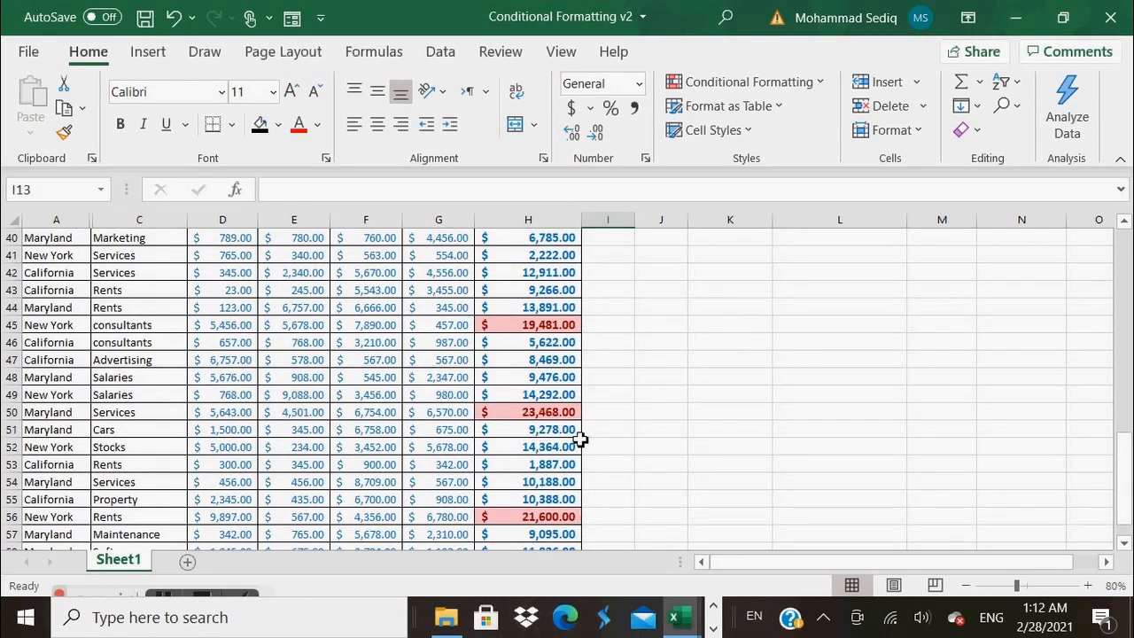
scroll(644, 424, up, 5)
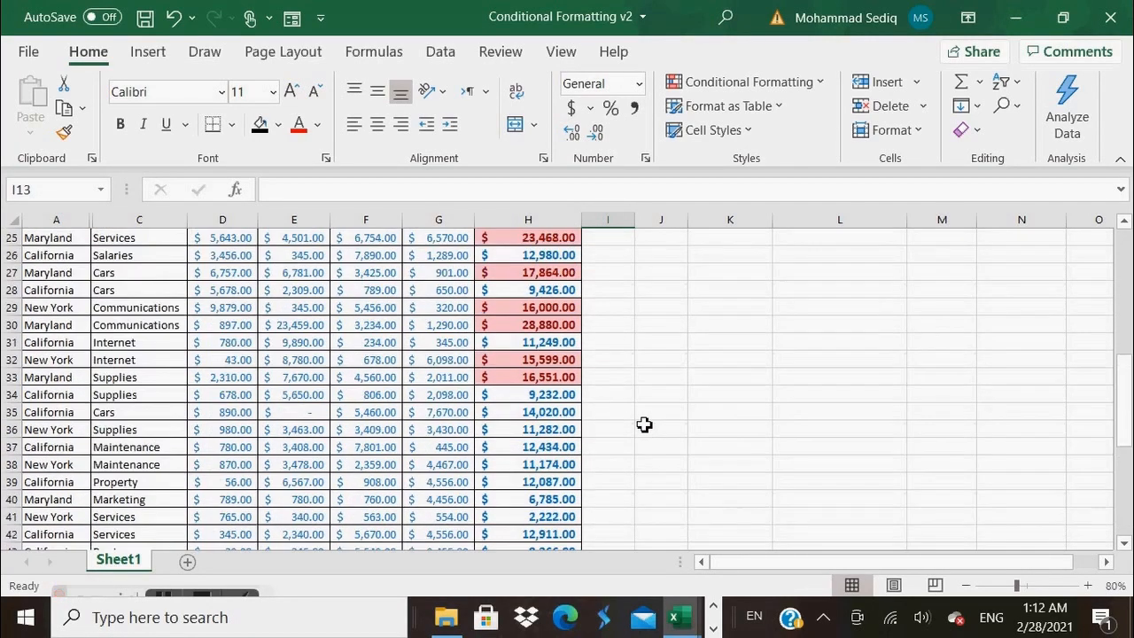
scroll(644, 424, up, 8)
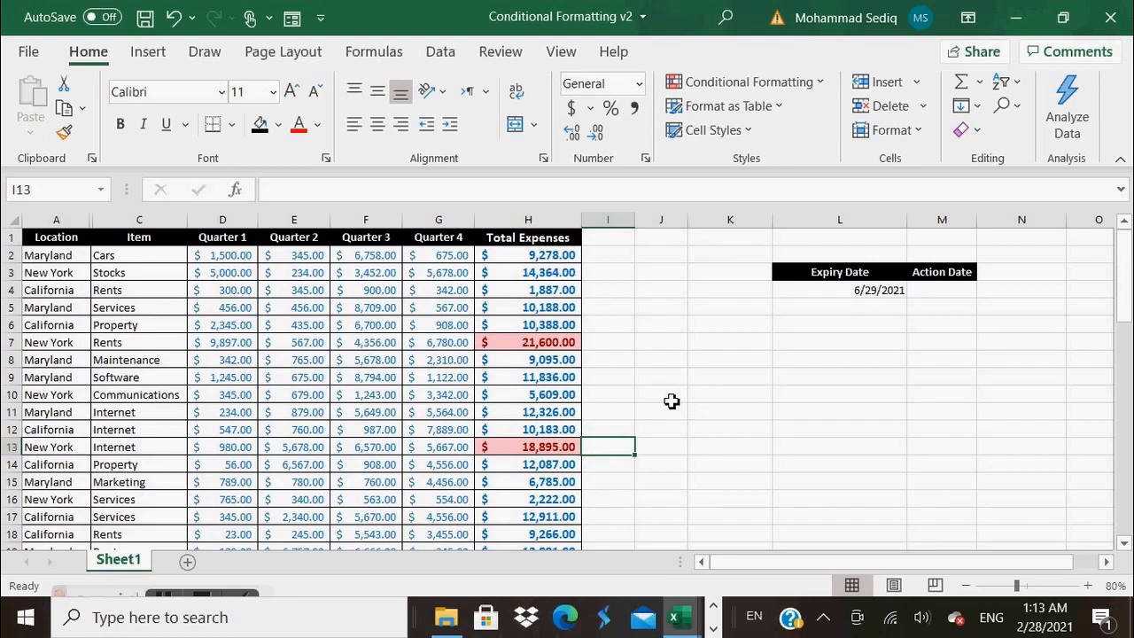
Enter the formula =TODAY() in cell M4 under Action Date.
click(842, 291)
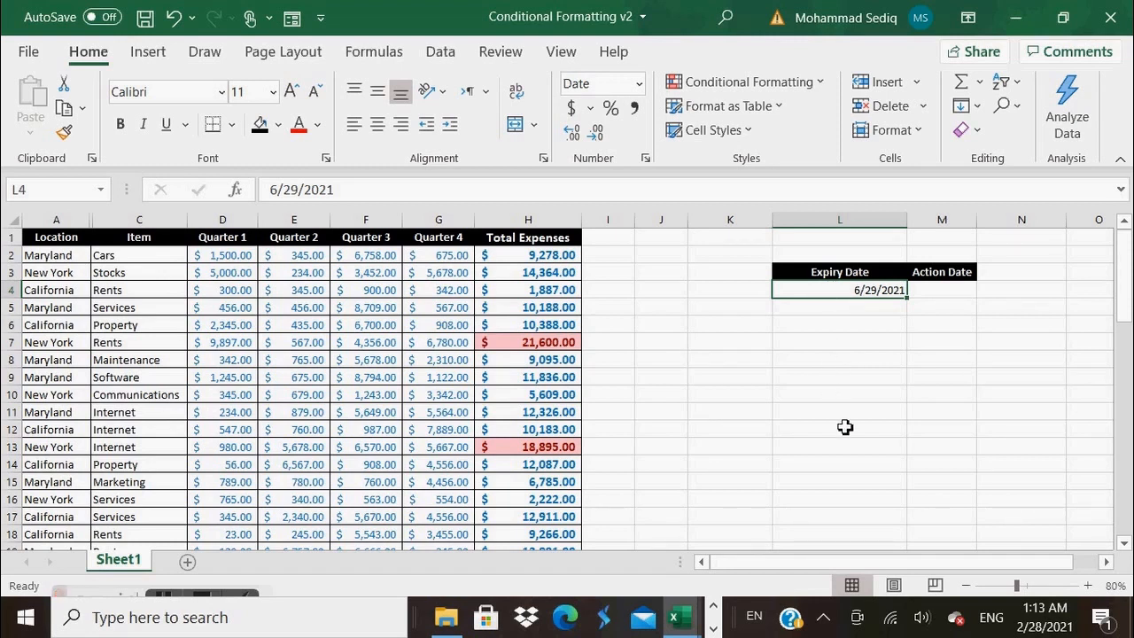
click(937, 291)
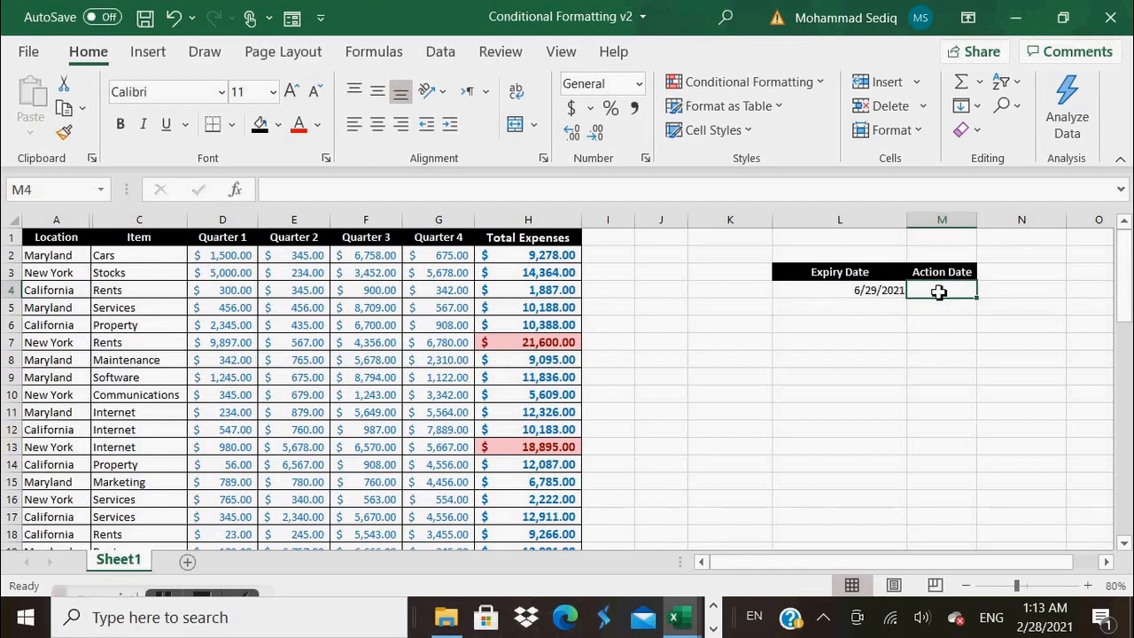
text(=today)
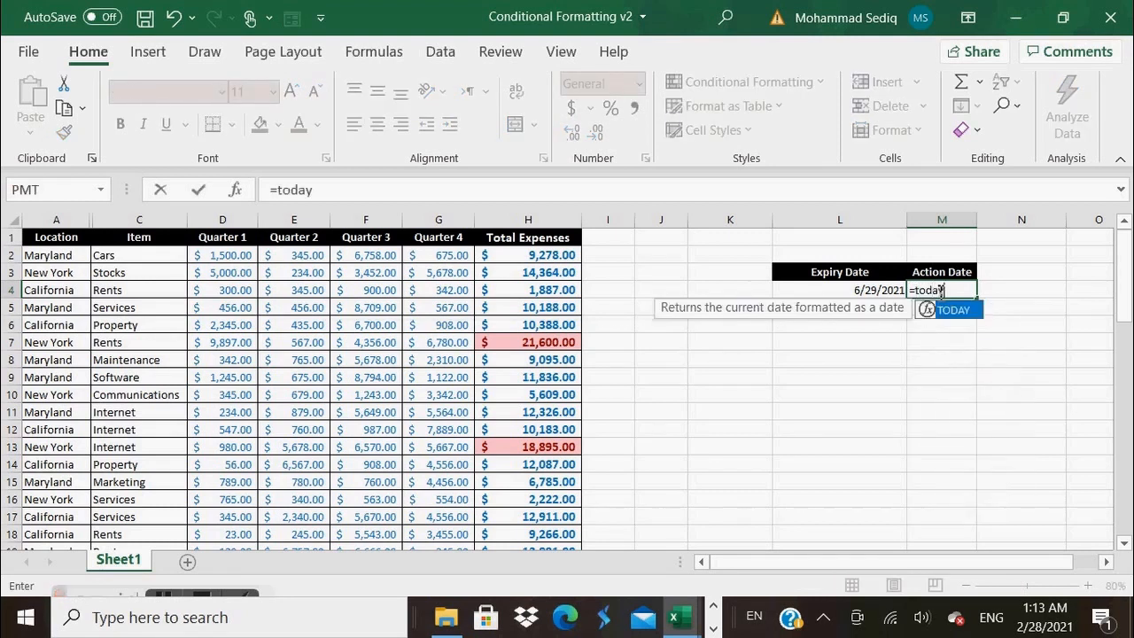
double_click(951, 311)
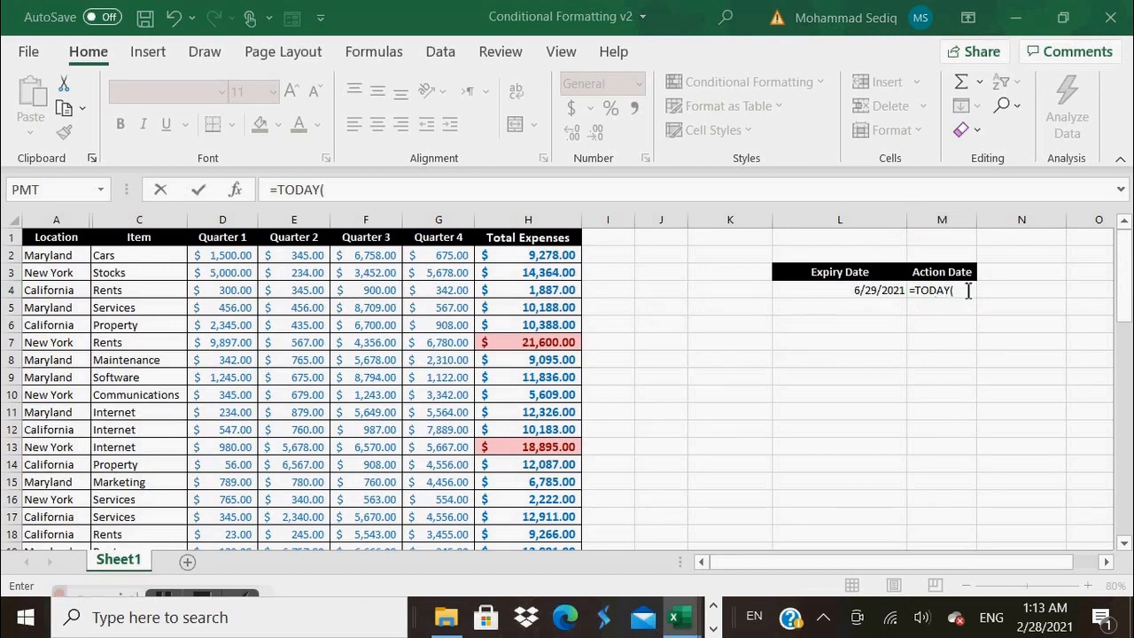
click(972, 291)
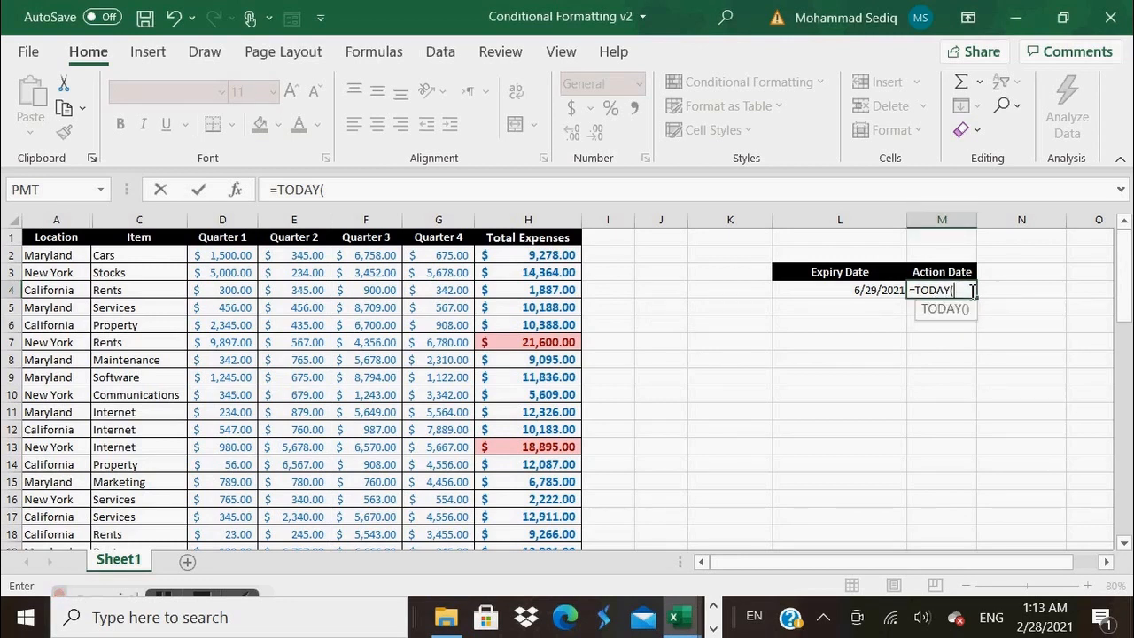
text())
key(Return)
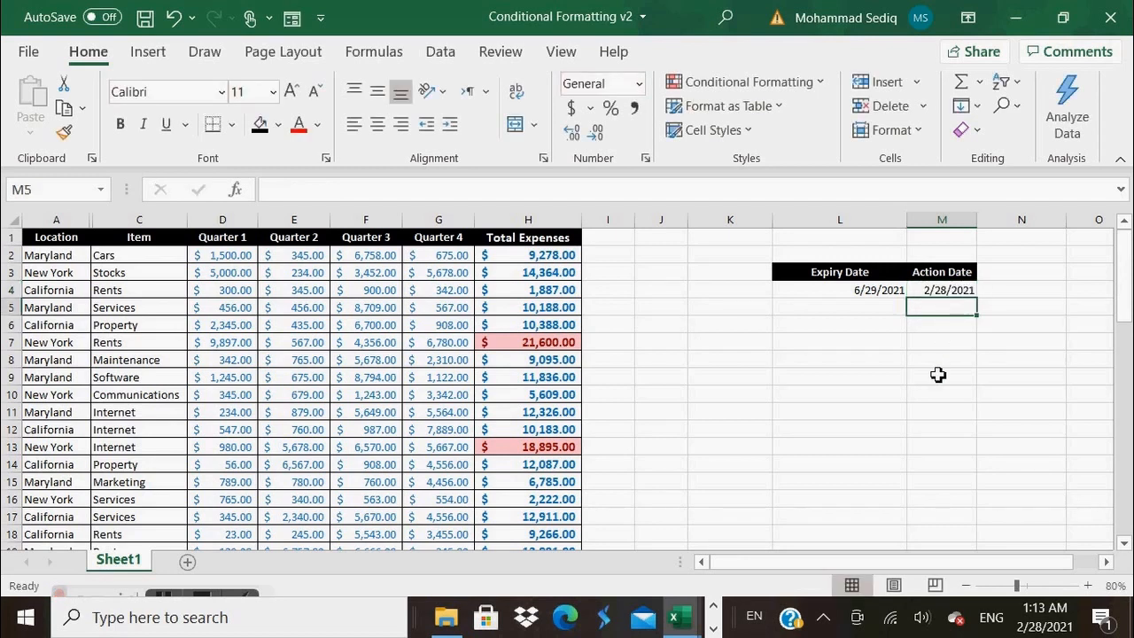
Create a conditional formatting rule for the Action Date in M4 covering cell values greater than or equal to =$L$4-60.
click(940, 291)
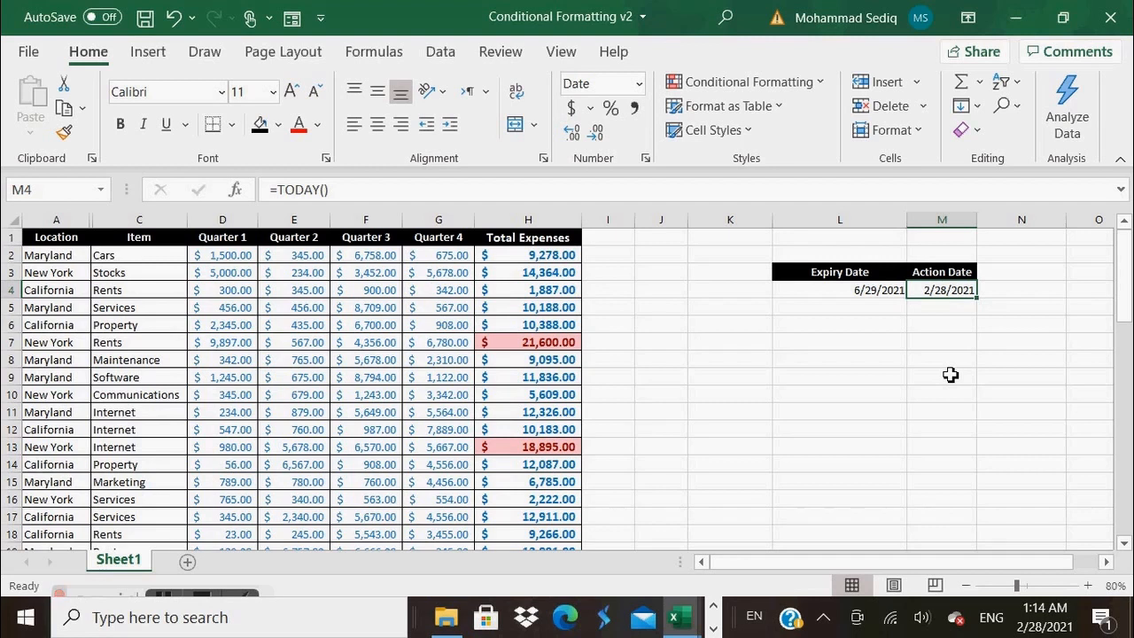
click(938, 312)
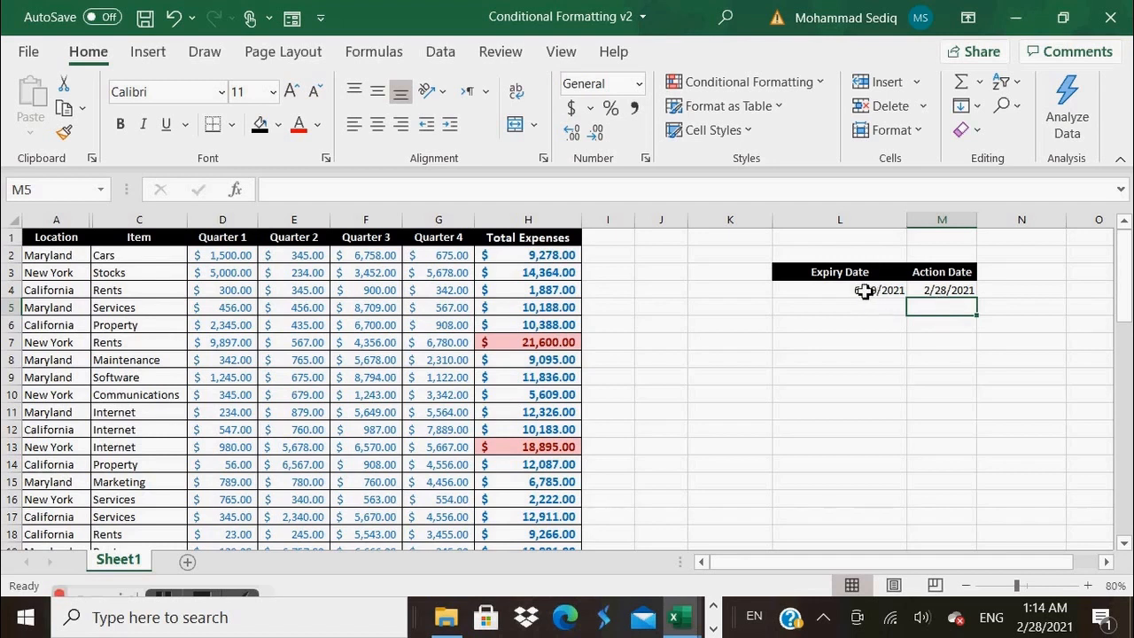
click(936, 291)
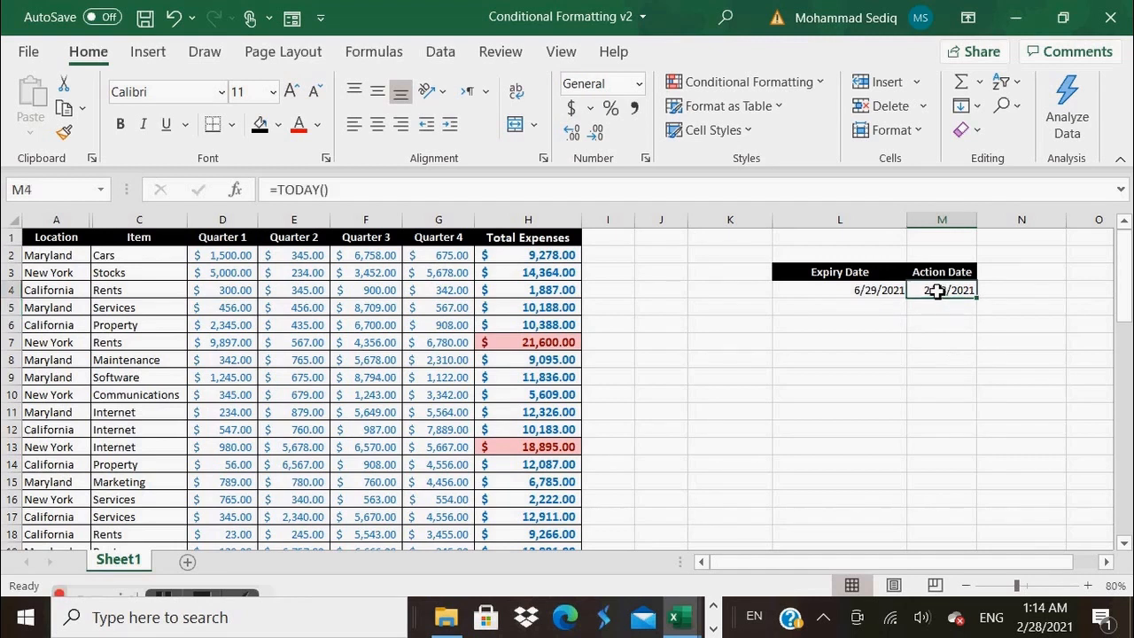
click(820, 84)
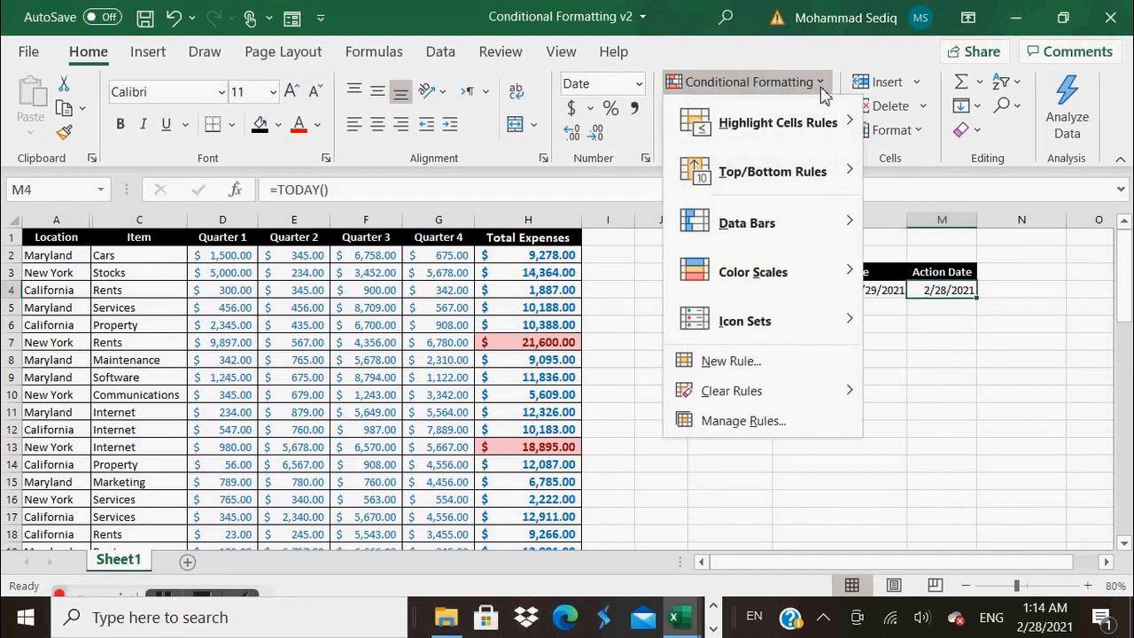
mouse_move(817, 131)
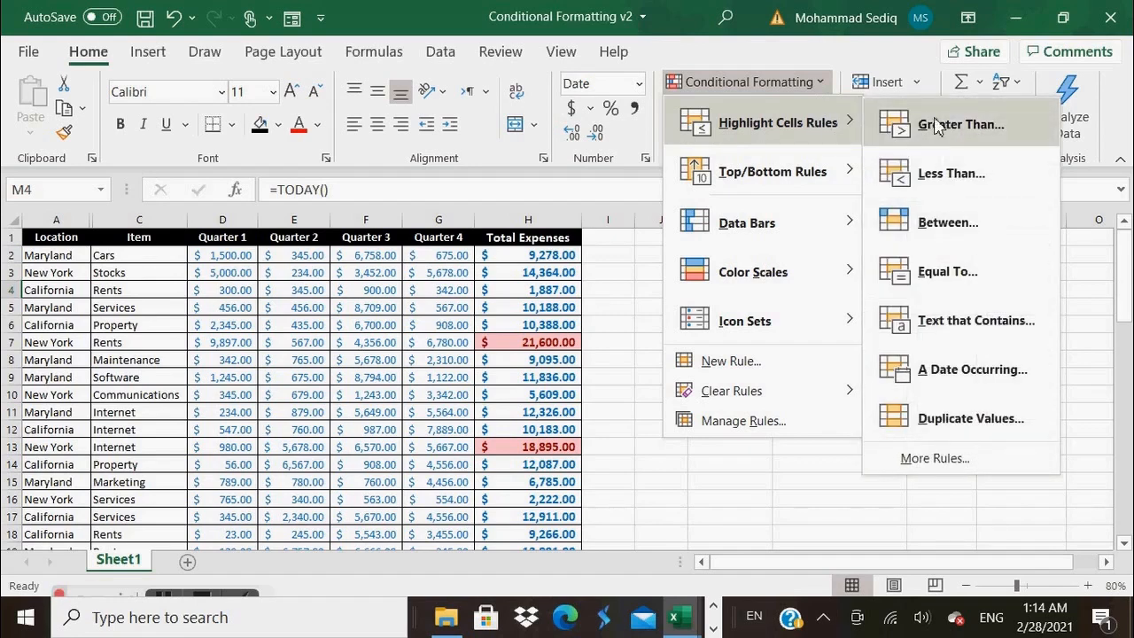
click(966, 469)
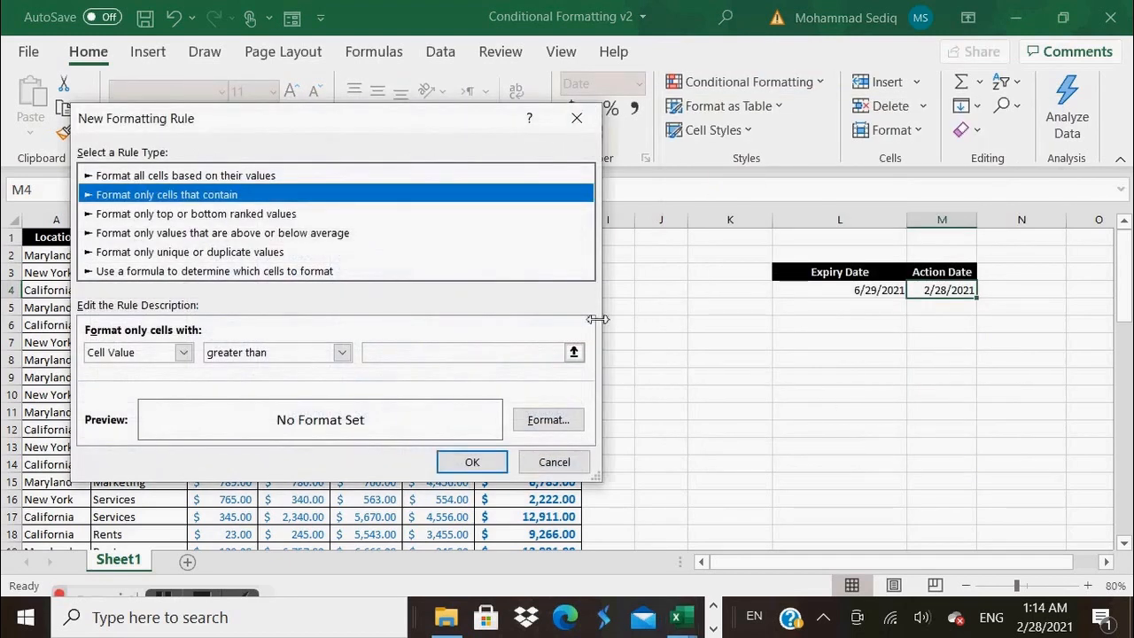
click(342, 352)
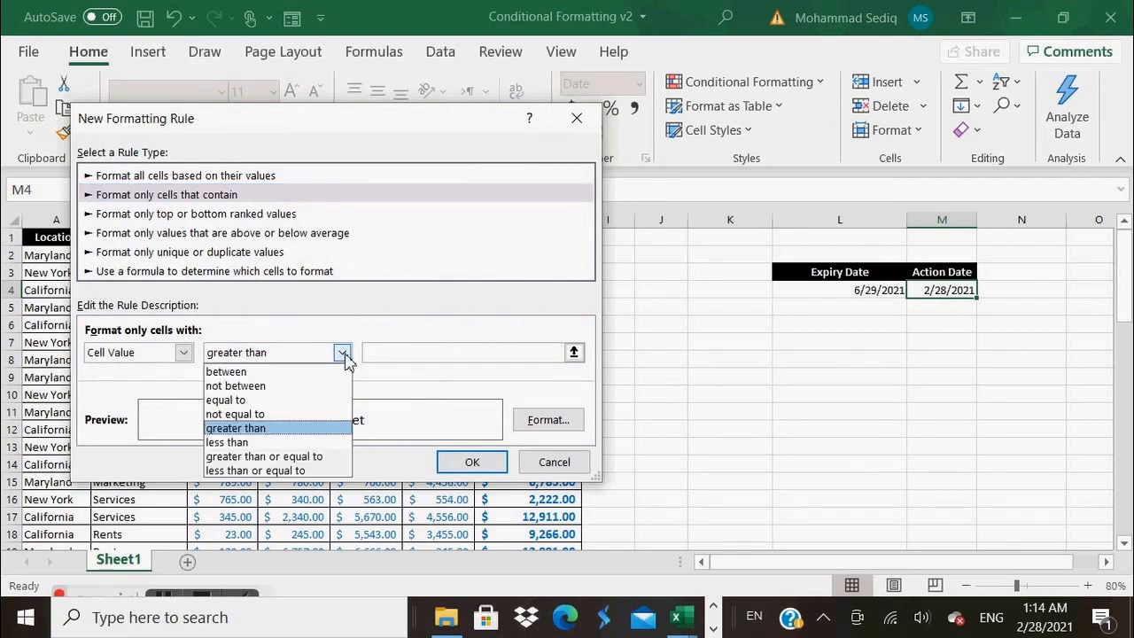
click(317, 457)
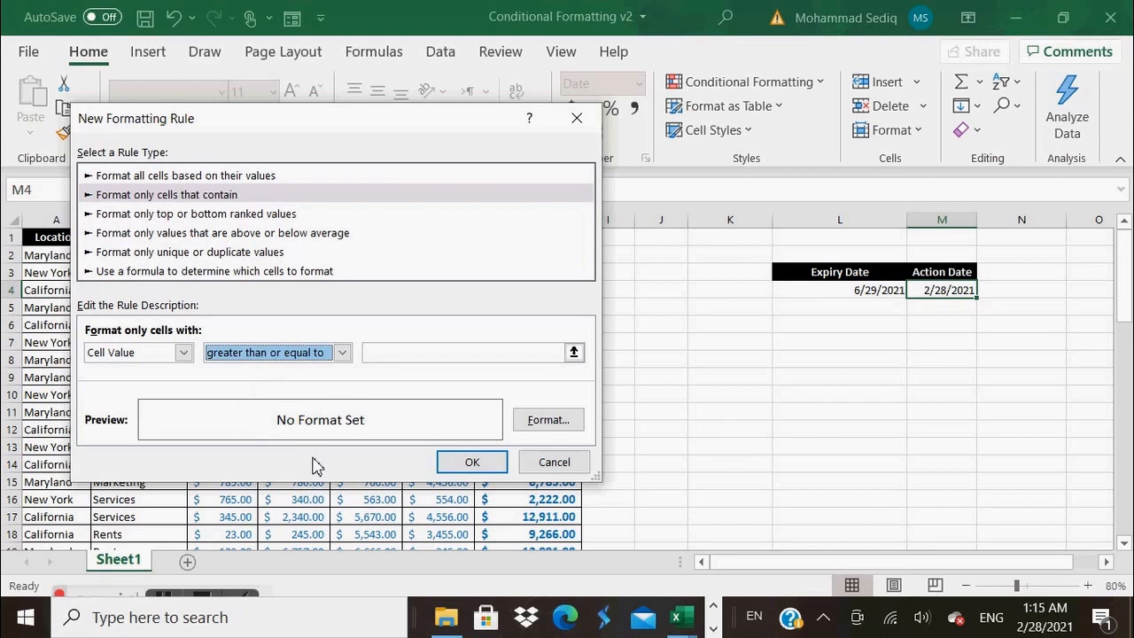
click(426, 354)
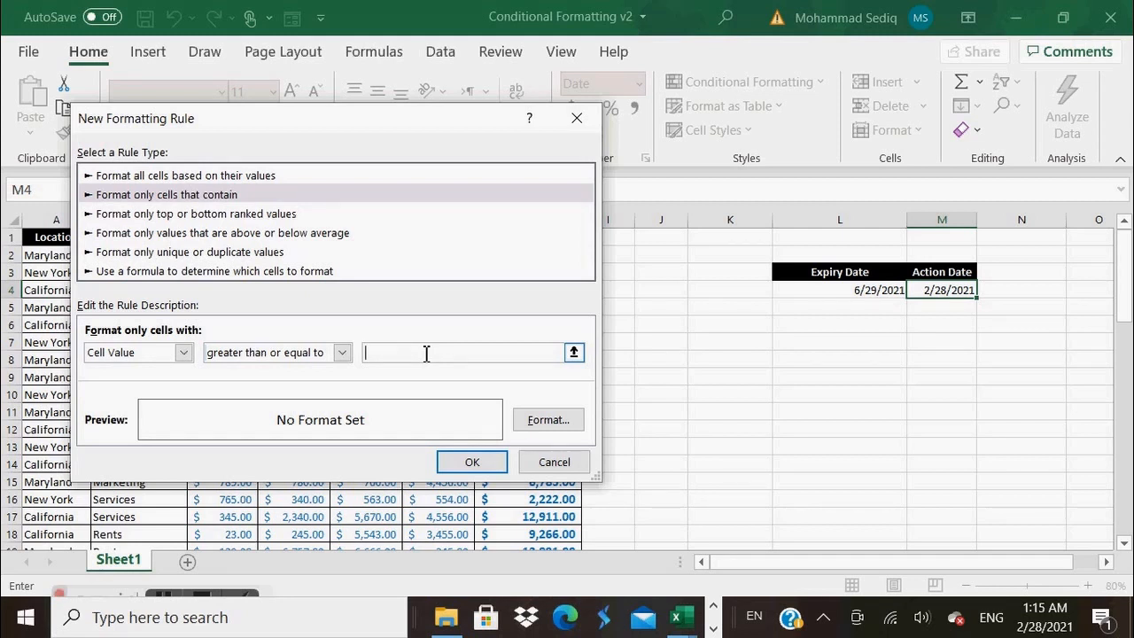
click(830, 293)
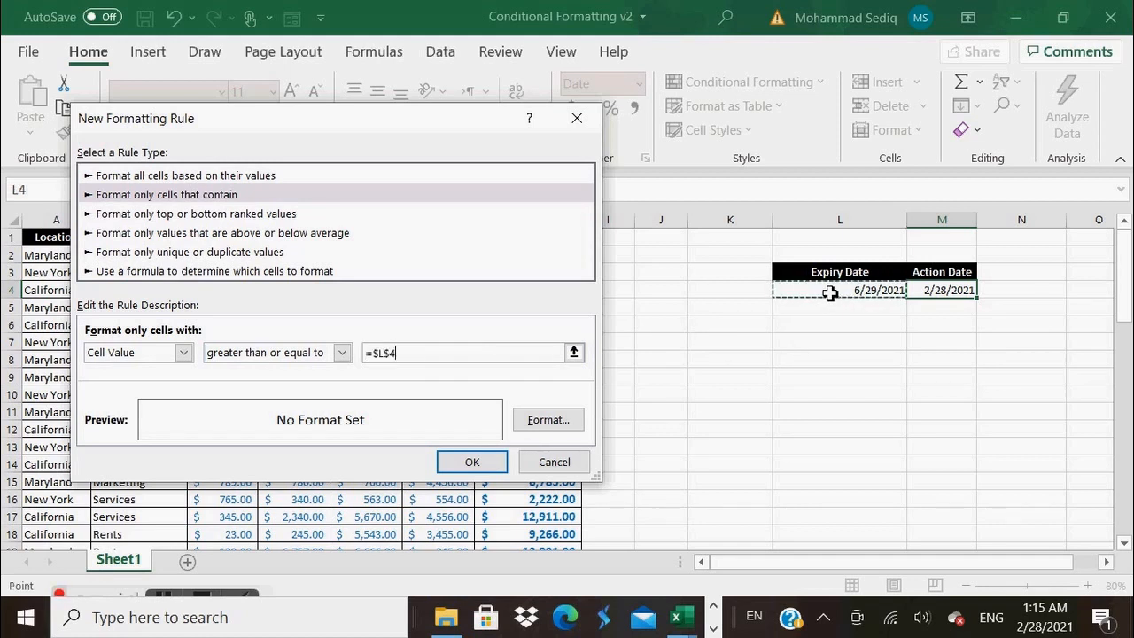
text(-)
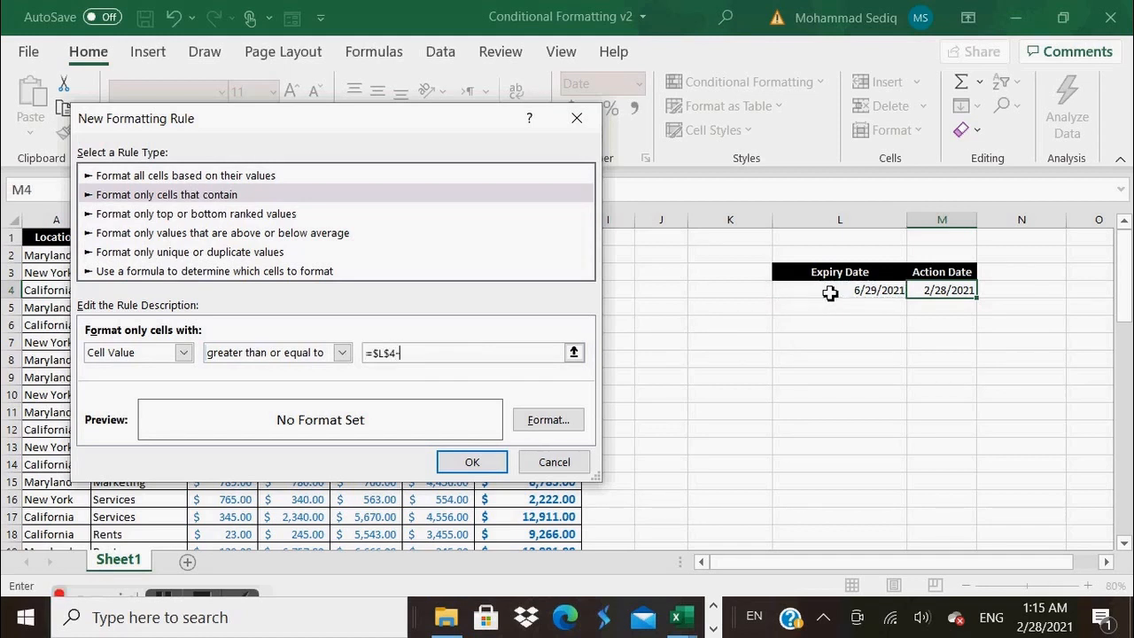
text(60)
Give the rule a bold red font with double underline and apply it to the Action Date cell.
click(548, 421)
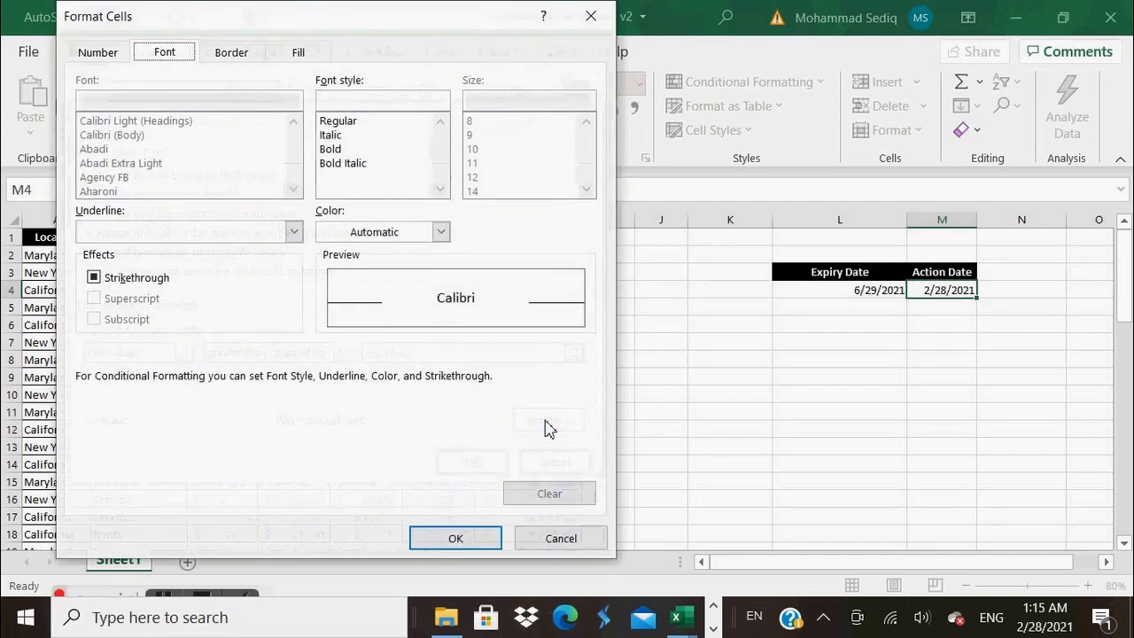
click(335, 150)
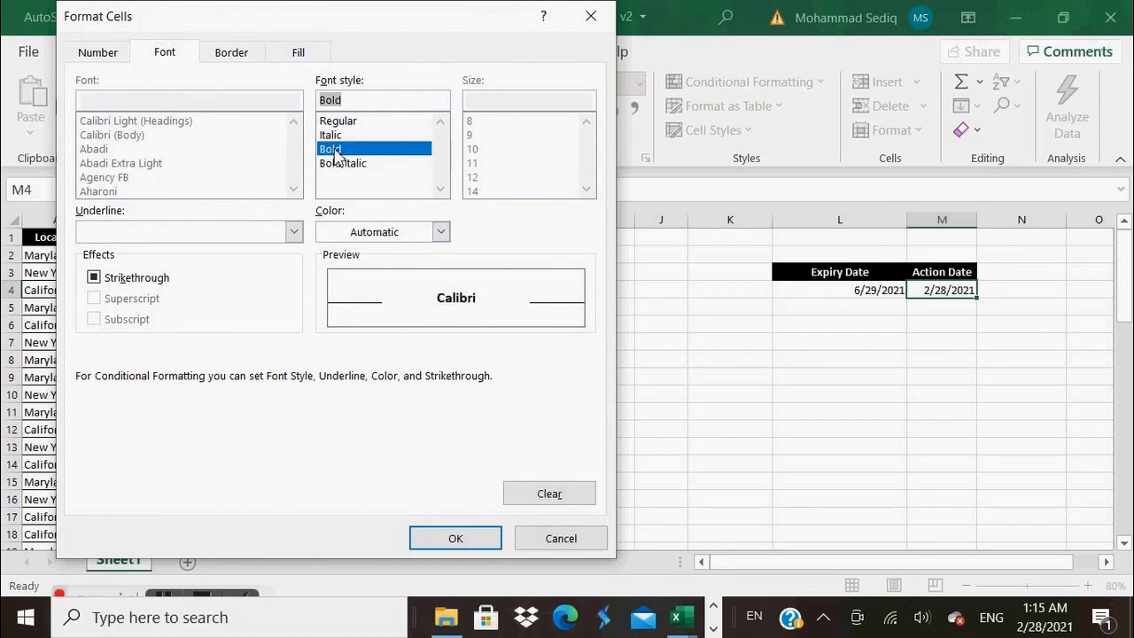
click(440, 231)
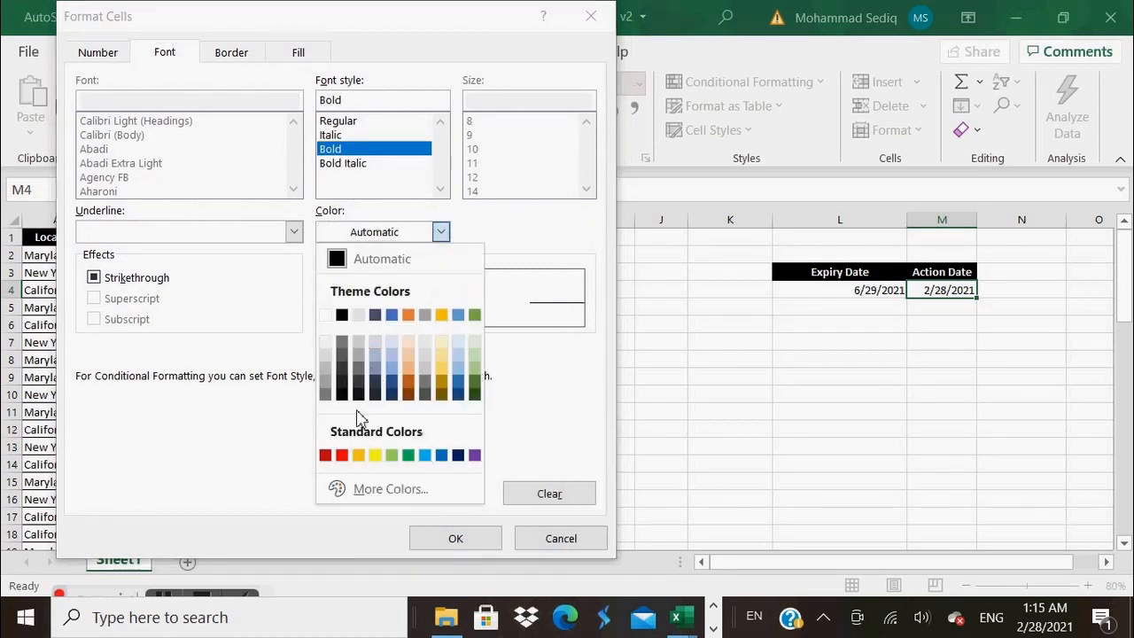
click(342, 455)
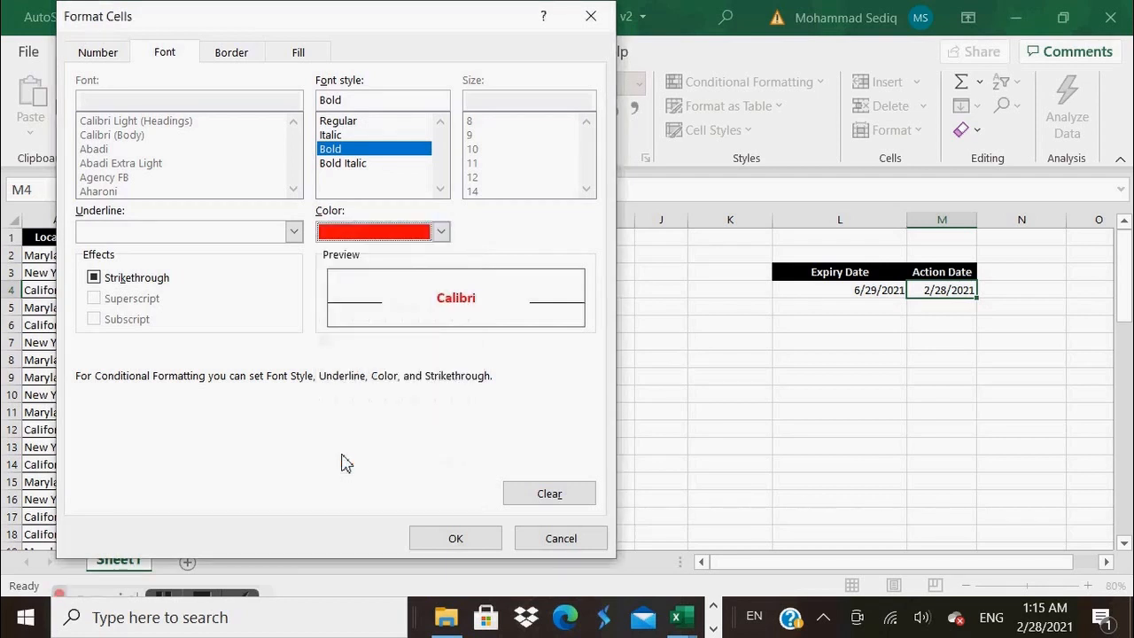
click(293, 232)
click(271, 279)
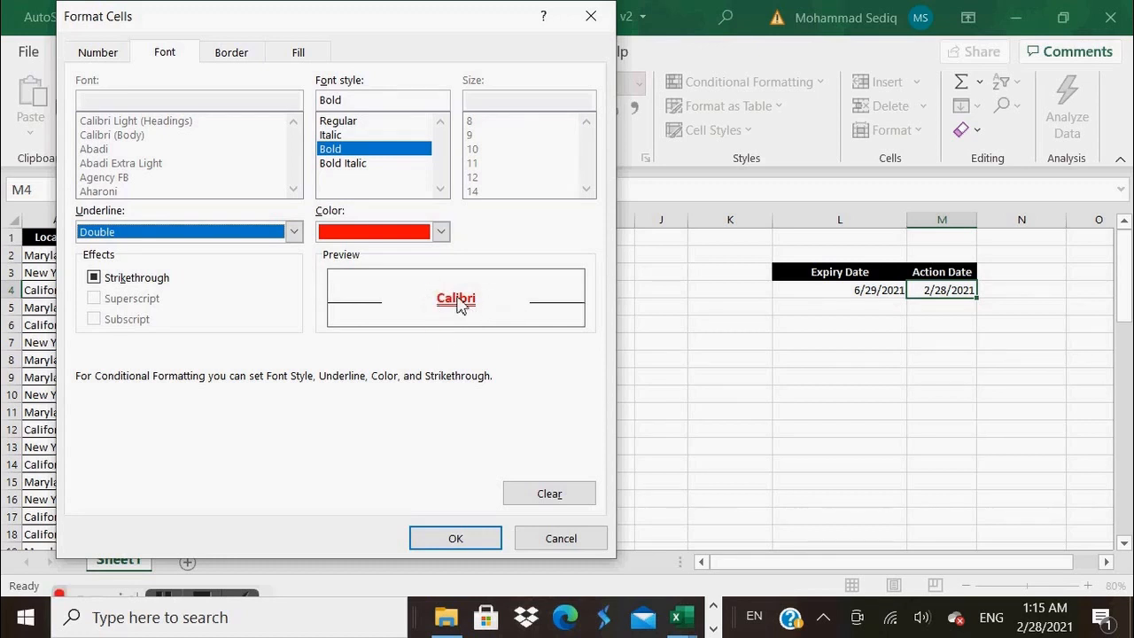
click(452, 538)
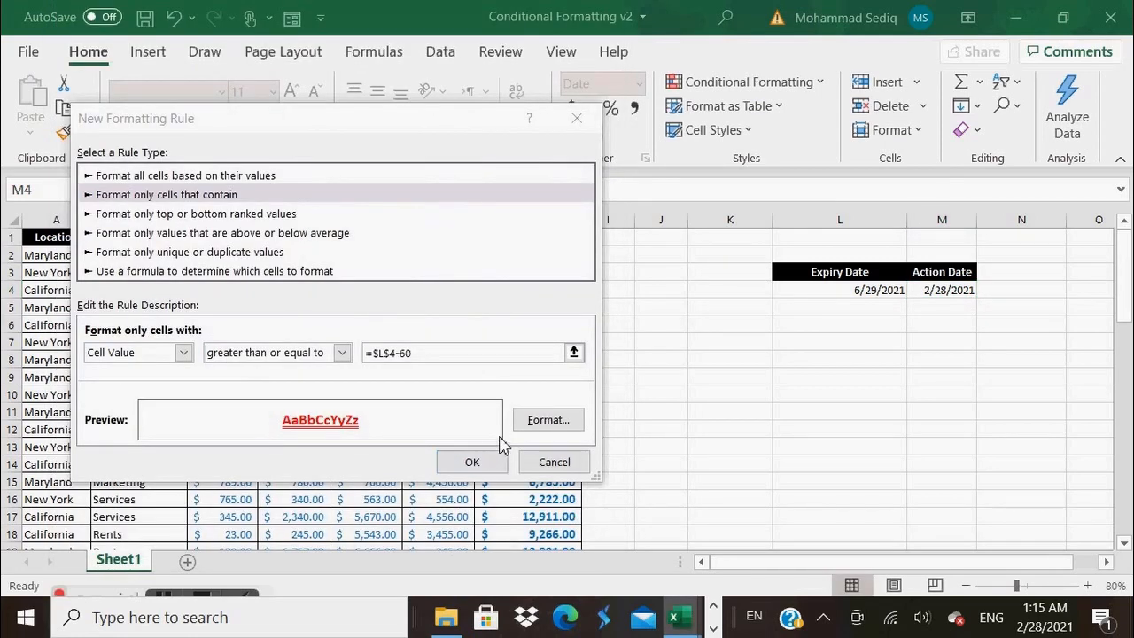
click(474, 462)
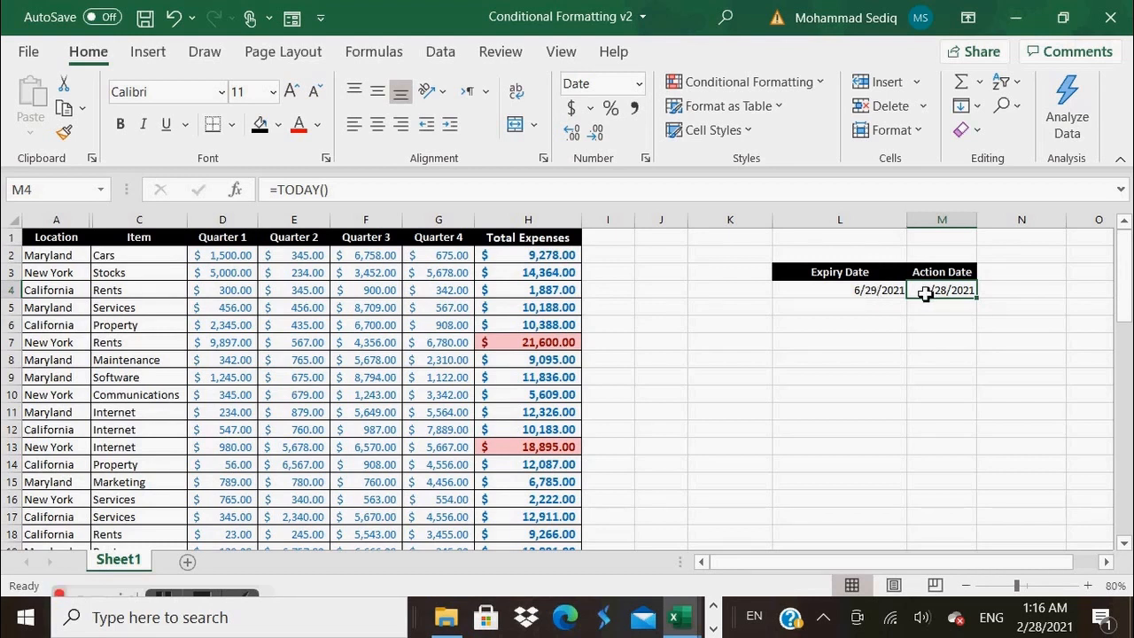
Set the Expiry Date in L4 to 4/20/2021 and check the formatting of the Action Date in M4.
click(846, 292)
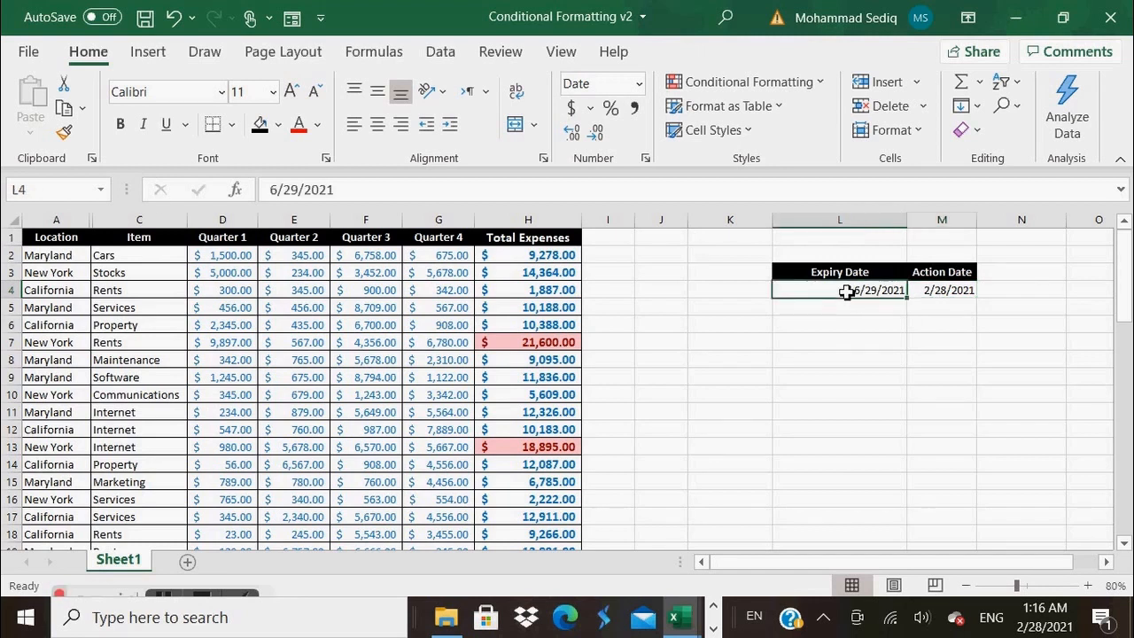
click(277, 191)
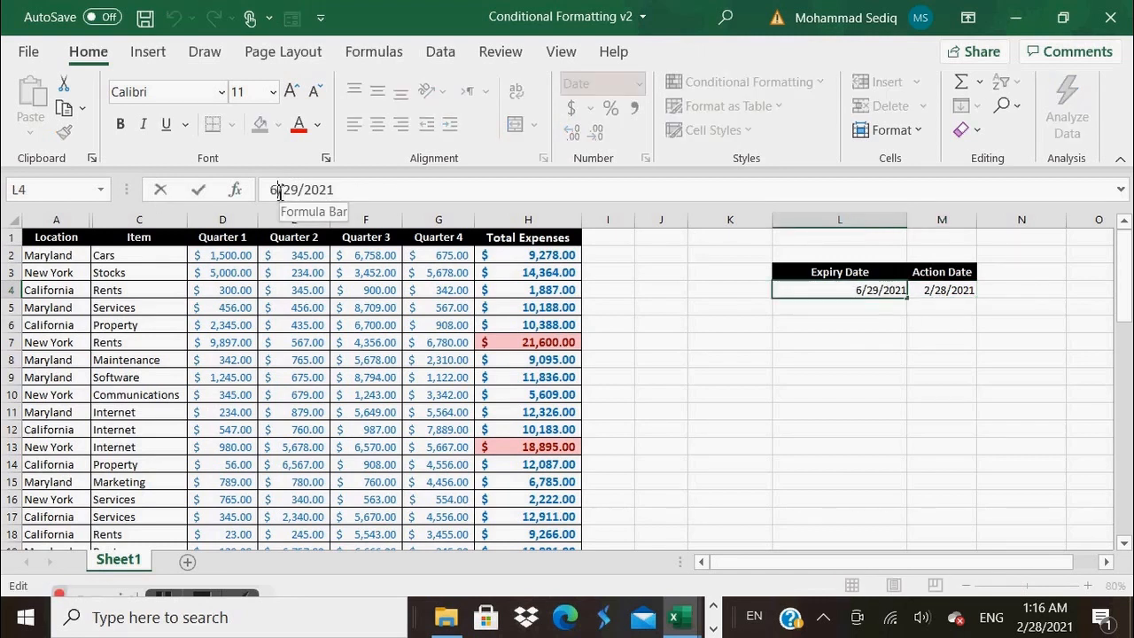
key(BackSpace)
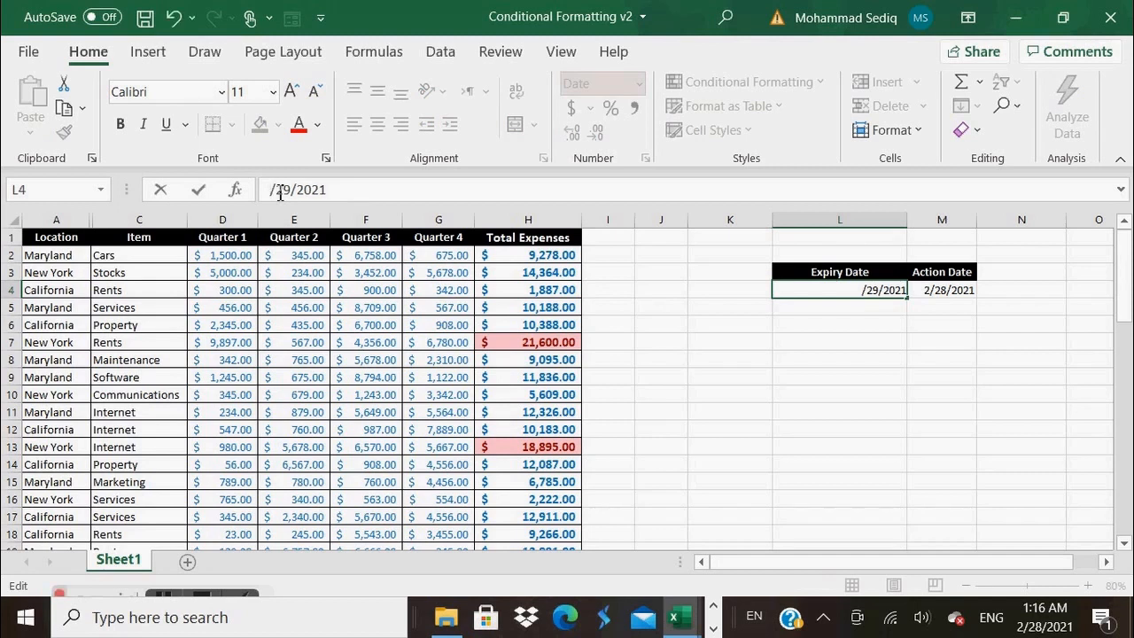
text(4)
click(300, 191)
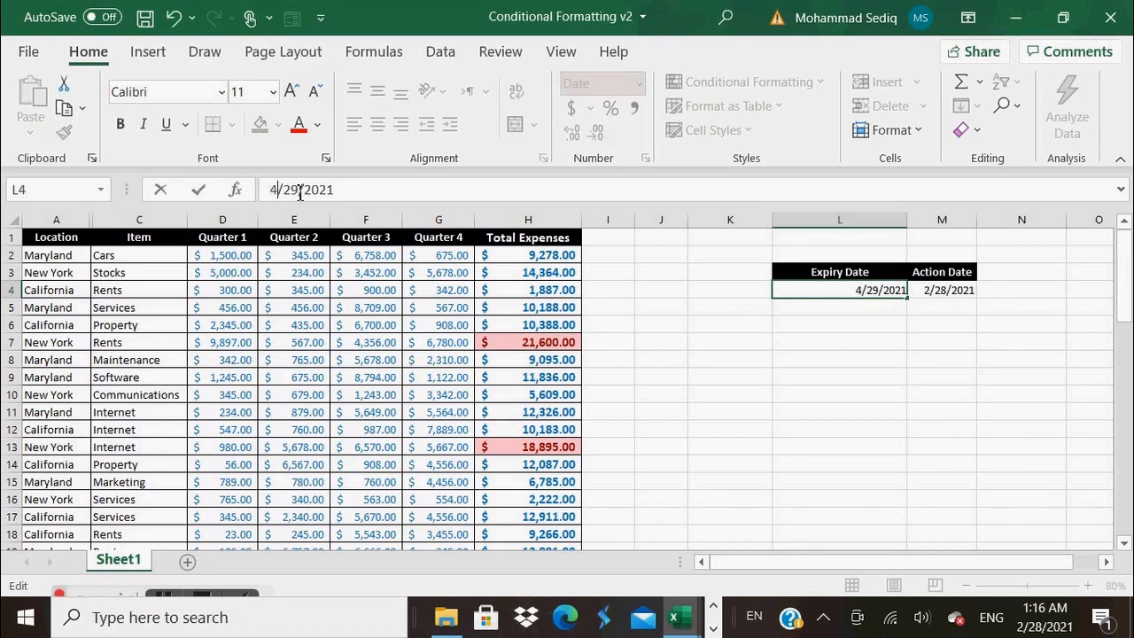
key(BackSpace)
text(0)
key(Return)
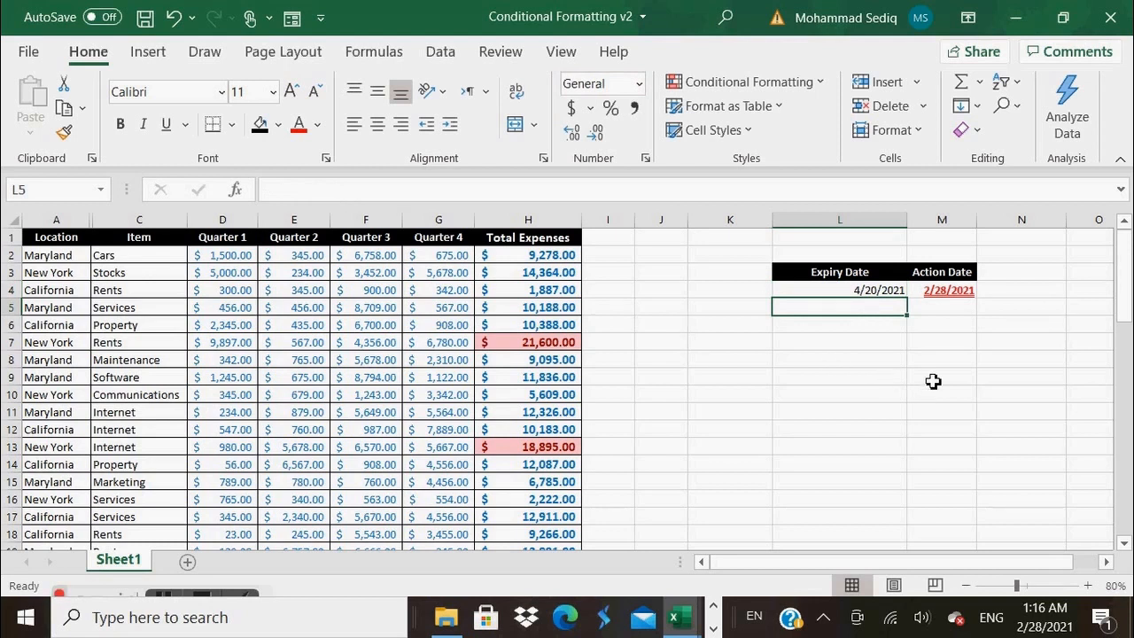
click(939, 290)
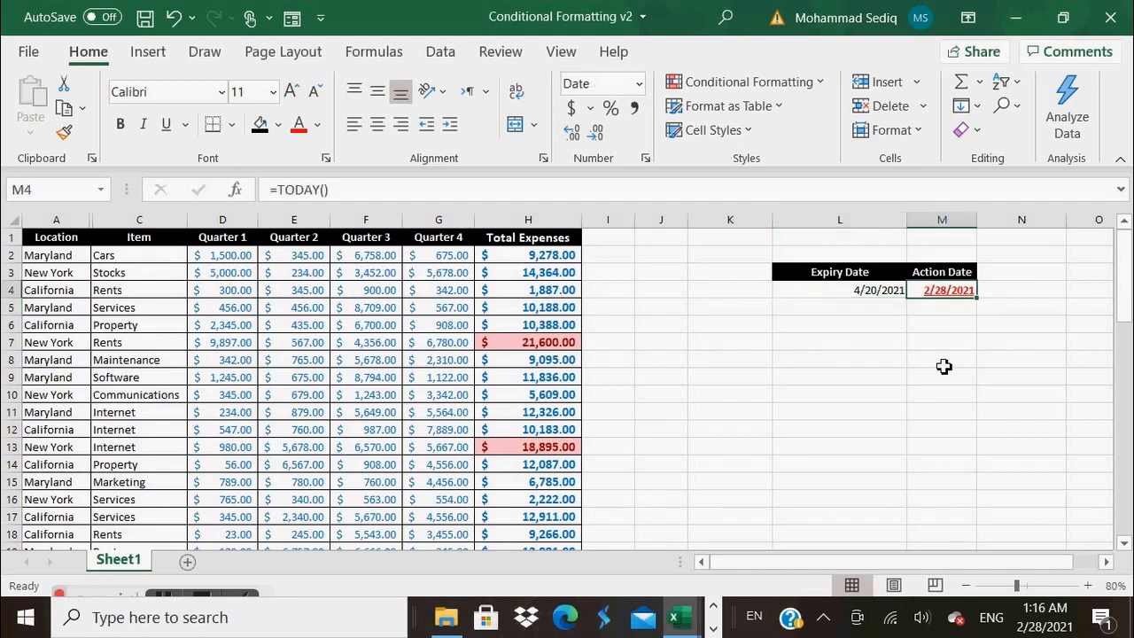